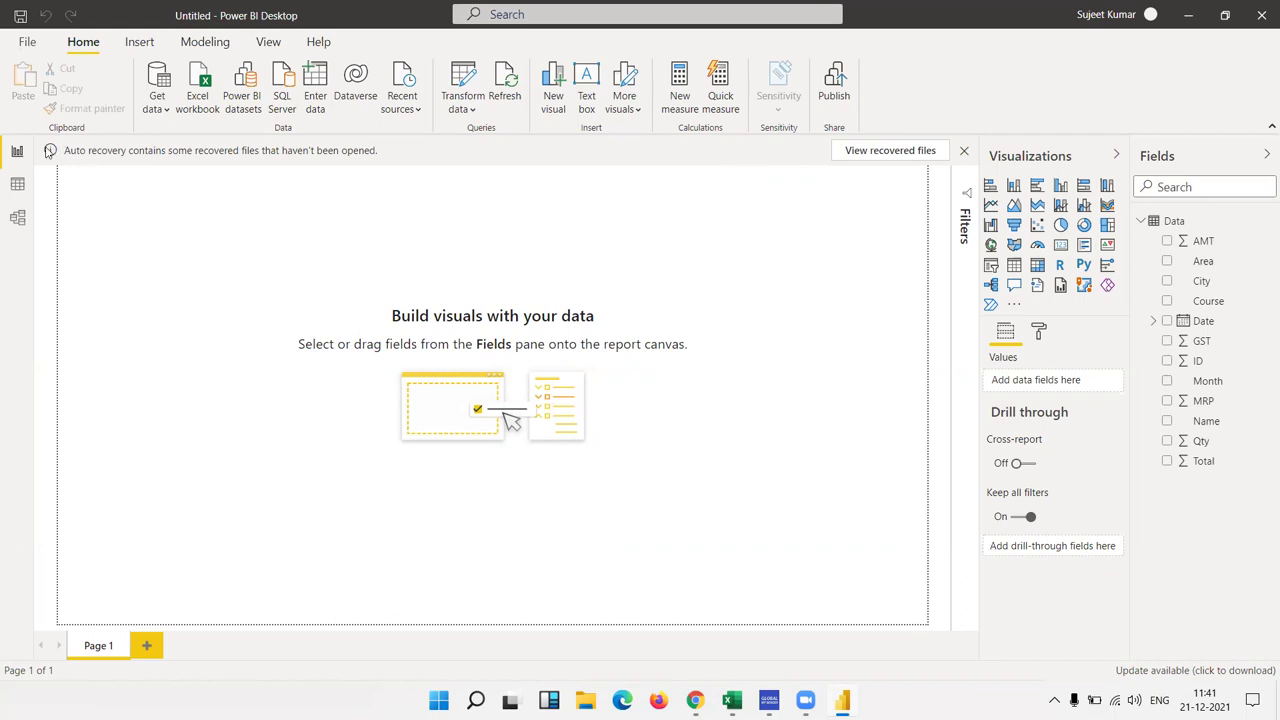
# Switch to Data view to show the Data table's 801 rows.
pyautogui.click(17, 186)
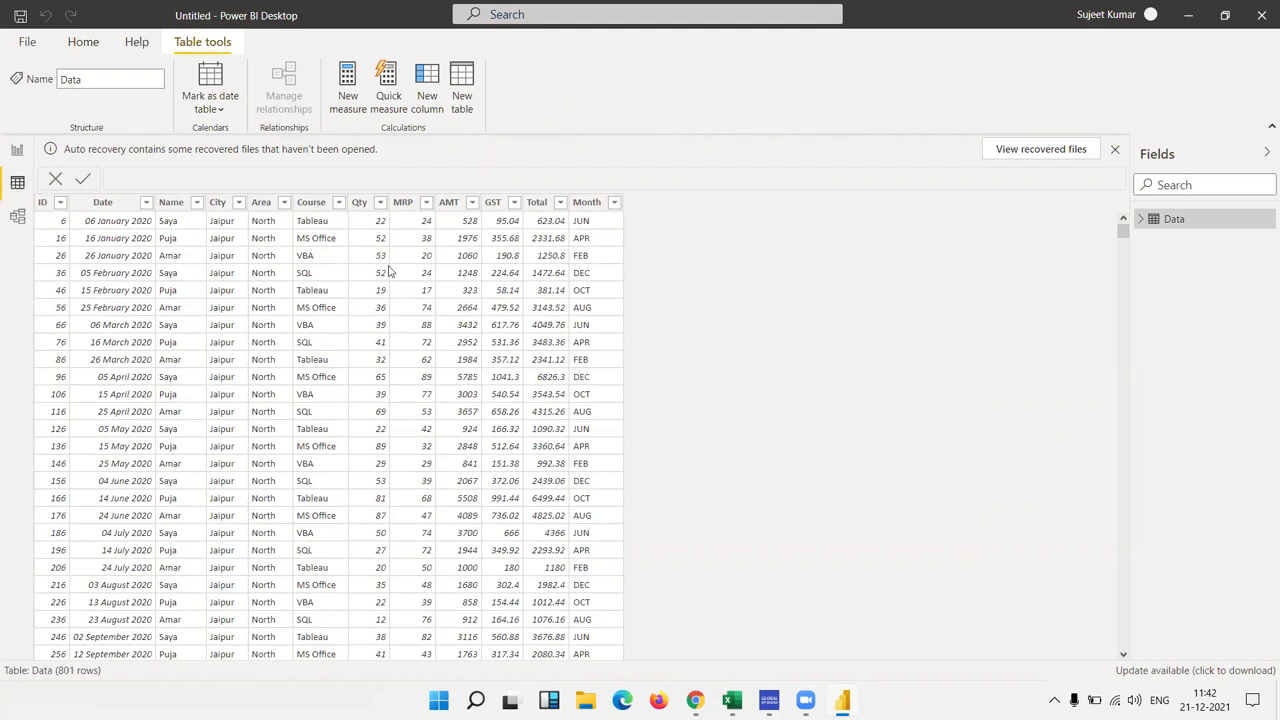
# Toggle between Report and Data view, then close and confirm dismissal of the auto-recovery bar.
pyautogui.click(362, 205)
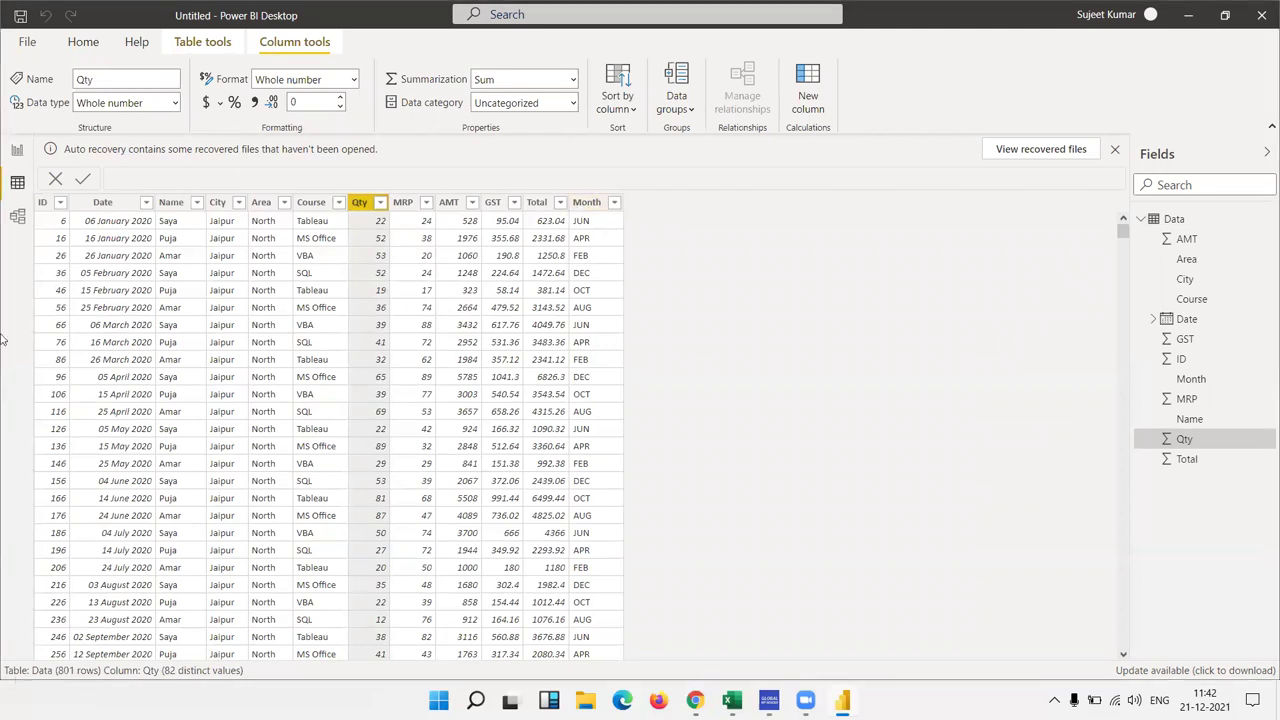
pyautogui.click(19, 153)
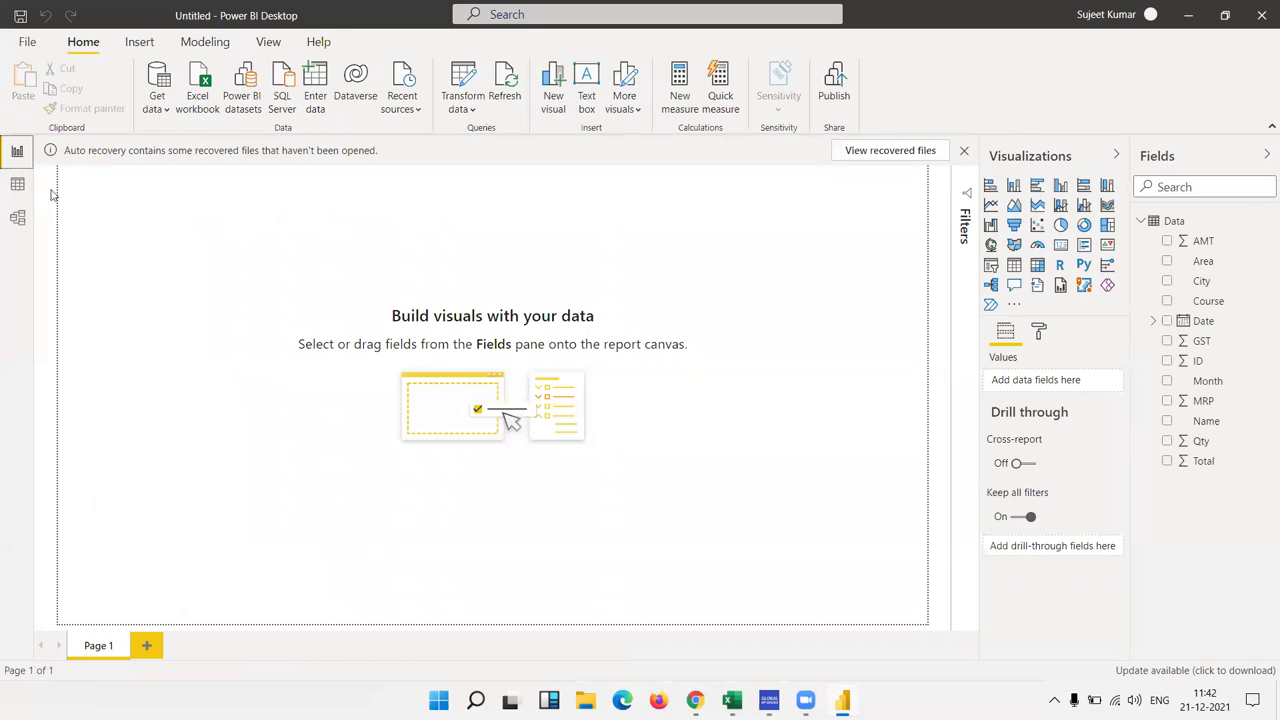
pyautogui.click(18, 184)
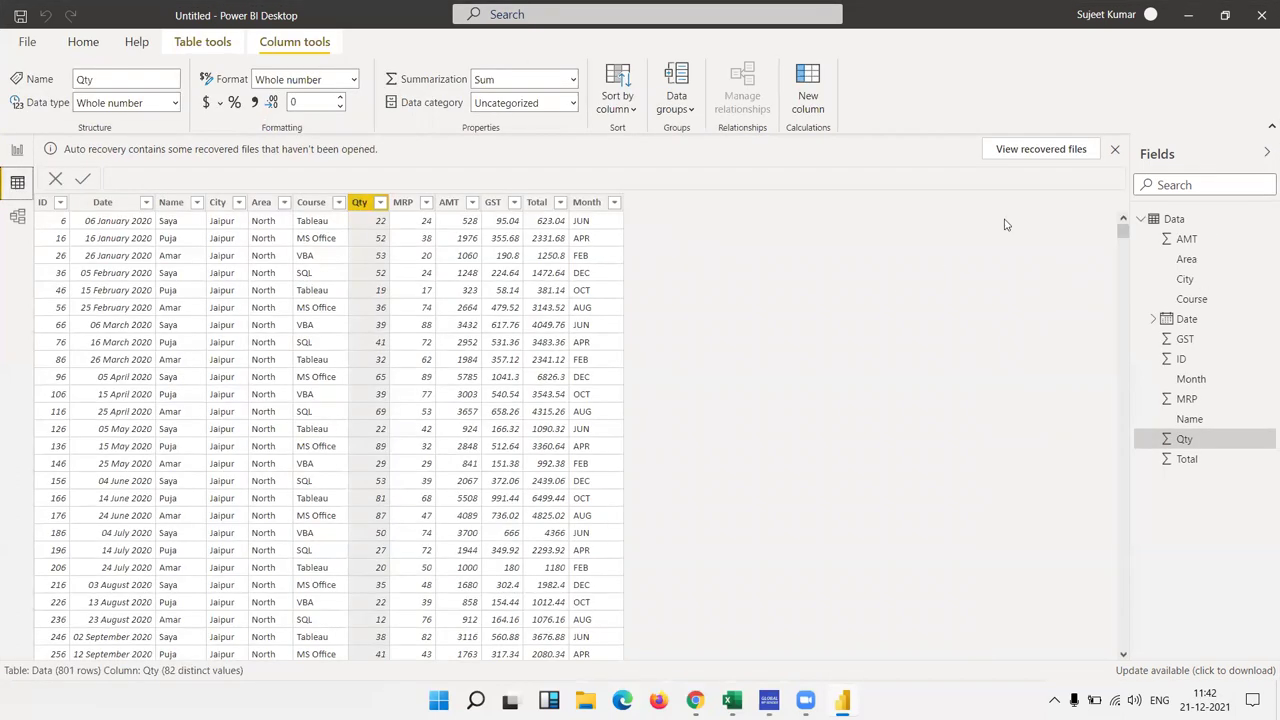
pyautogui.click(1115, 150)
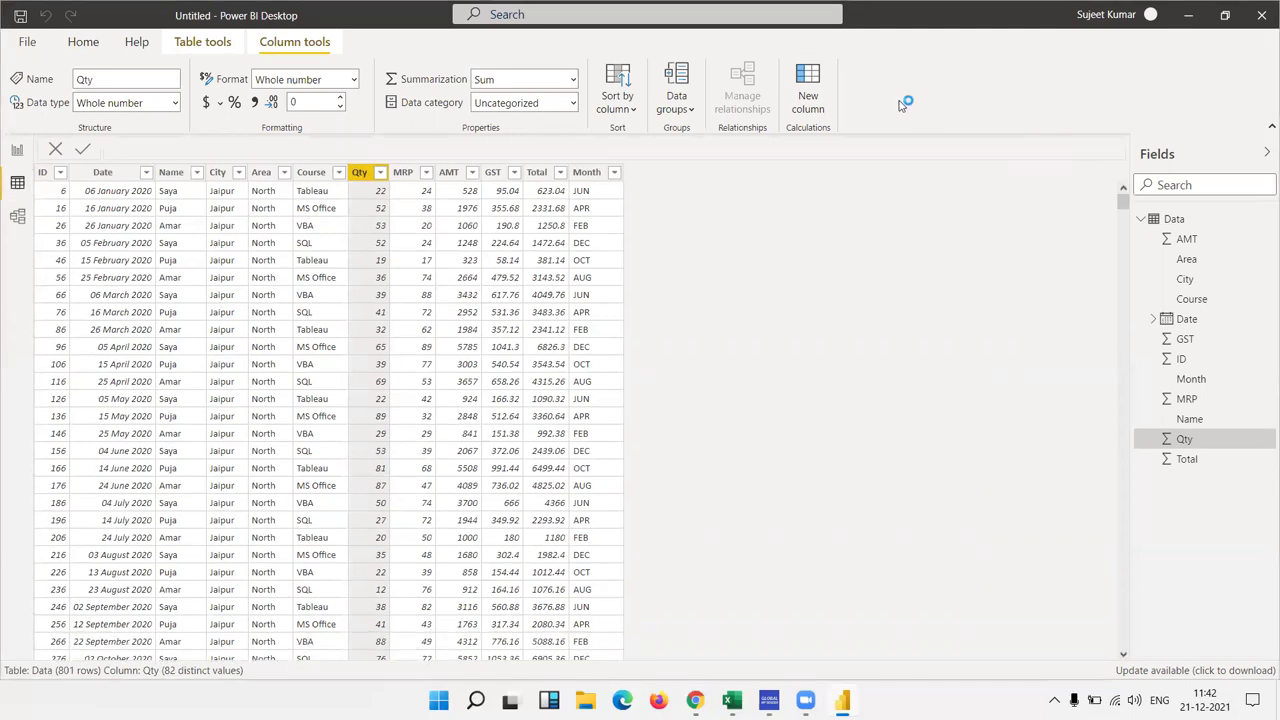
pyautogui.click(741, 399)
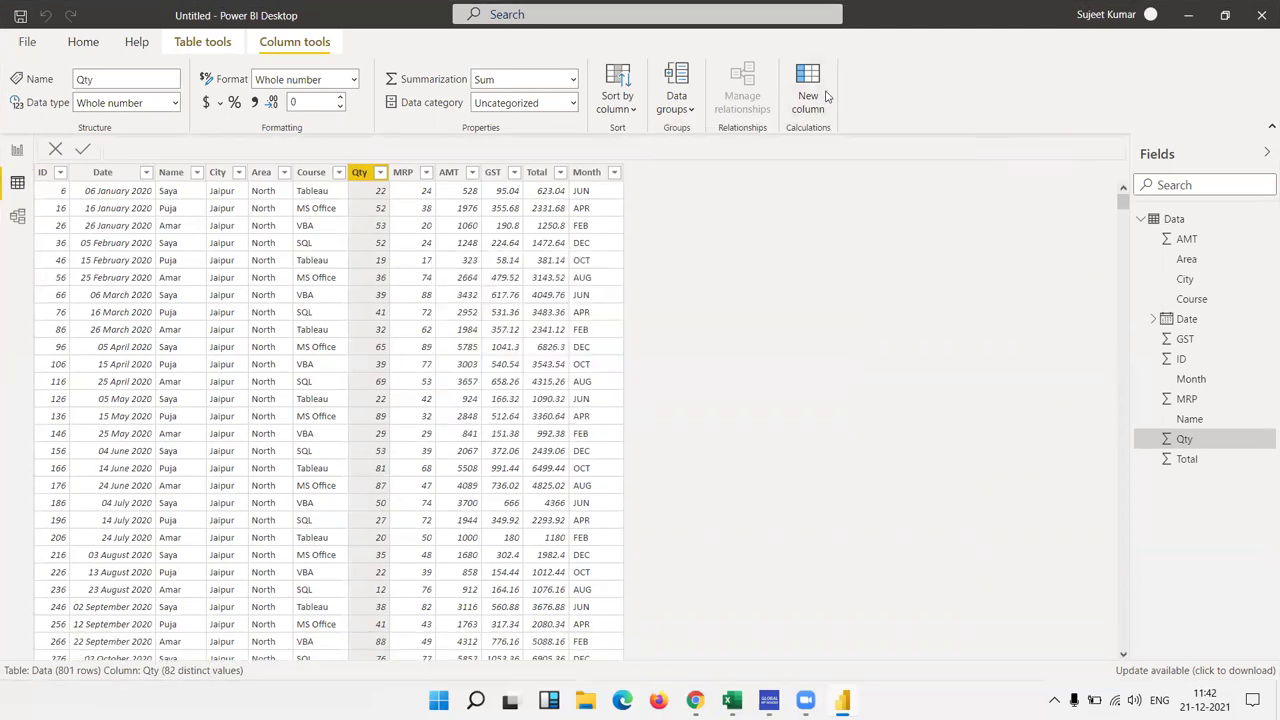
# Create a new calculated column named '>50' with the formula Data[Qty]>50.
pyautogui.click(826, 96)
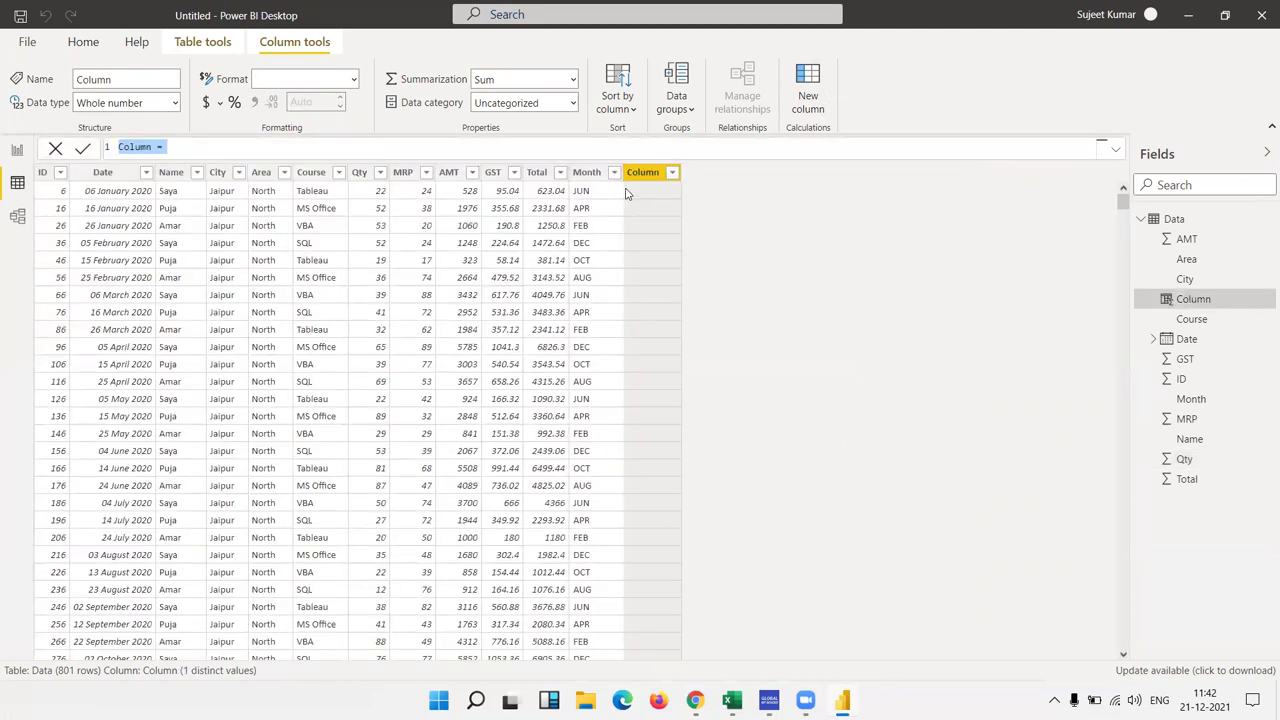
pyautogui.doubleClick(151, 148)
pyautogui.press('End')
pyautogui.doubleClick(123, 147)
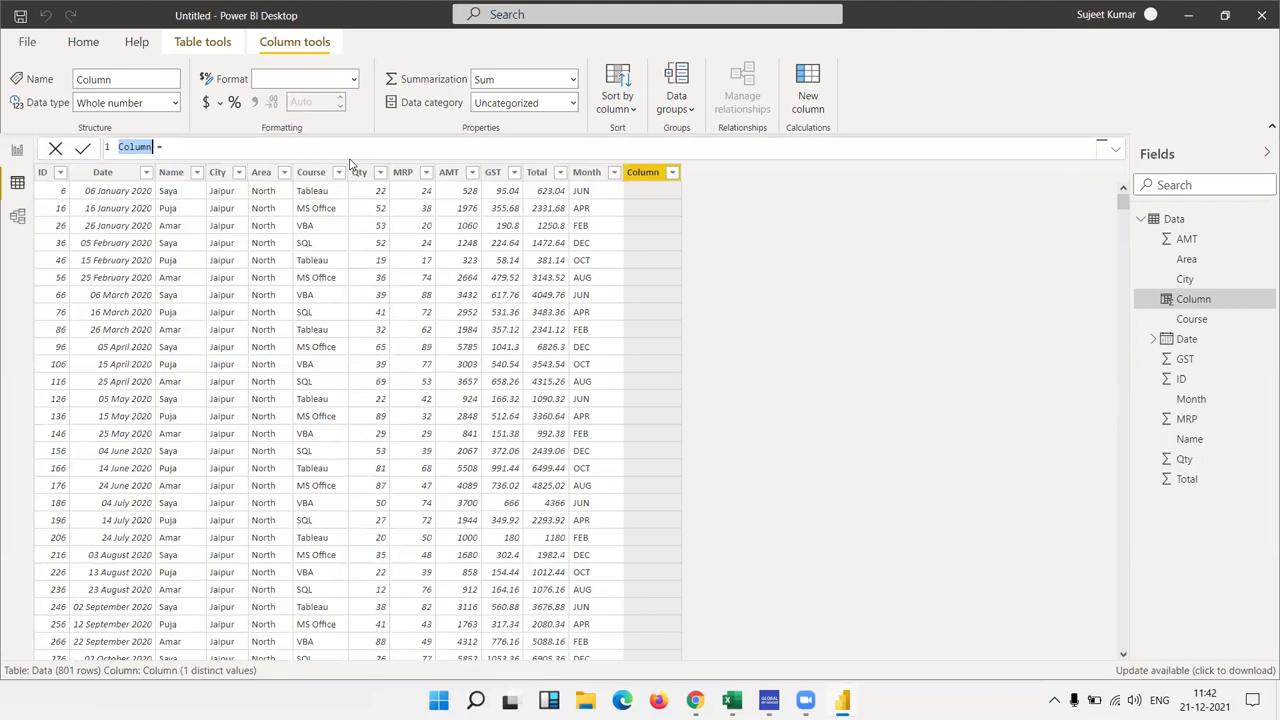
pyautogui.write('x')
pyautogui.write('50')
pyautogui.write('q')
pyautogui.write('ty')
pyautogui.press('Tab')
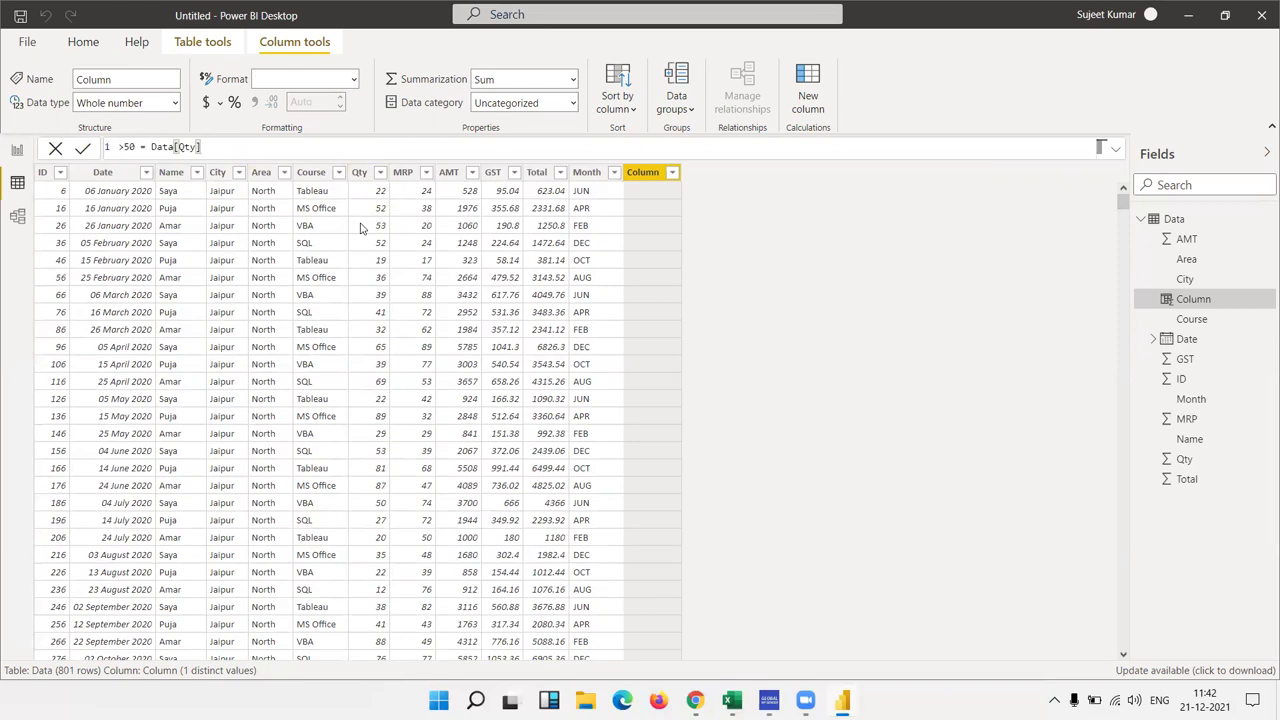
pyautogui.write('>50')
pyautogui.press('Return')
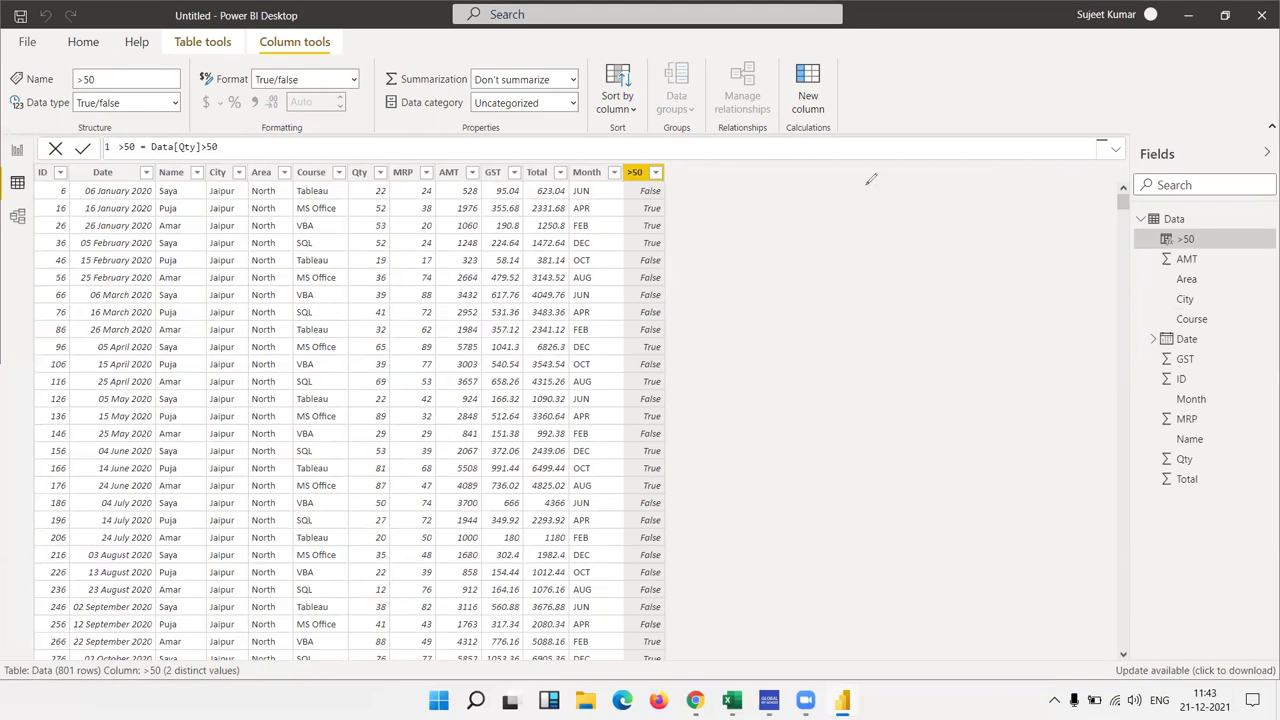
pyautogui.moveTo(866, 185); pyautogui.dragTo(845, 240)
pyautogui.moveTo(917, 260)
pyautogui.mouseDown()
pyautogui.moveTo(827, 296)
pyautogui.moveTo(931, 328)
pyautogui.mouseUp()
pyautogui.moveTo(802, 380)
pyautogui.mouseDown()
pyautogui.moveTo(799, 436)
pyautogui.moveTo(772, 443)
pyautogui.mouseUp()
pyautogui.moveTo(923, 396)
pyautogui.mouseDown()
pyautogui.moveTo(1000, 392)
pyautogui.moveTo(978, 415)
pyautogui.mouseUp()
pyautogui.moveTo(778, 479)
pyautogui.mouseDown()
pyautogui.moveTo(835, 457)
pyautogui.moveTo(866, 509)
pyautogui.moveTo(920, 473)
pyautogui.moveTo(908, 485)
pyautogui.mouseUp()
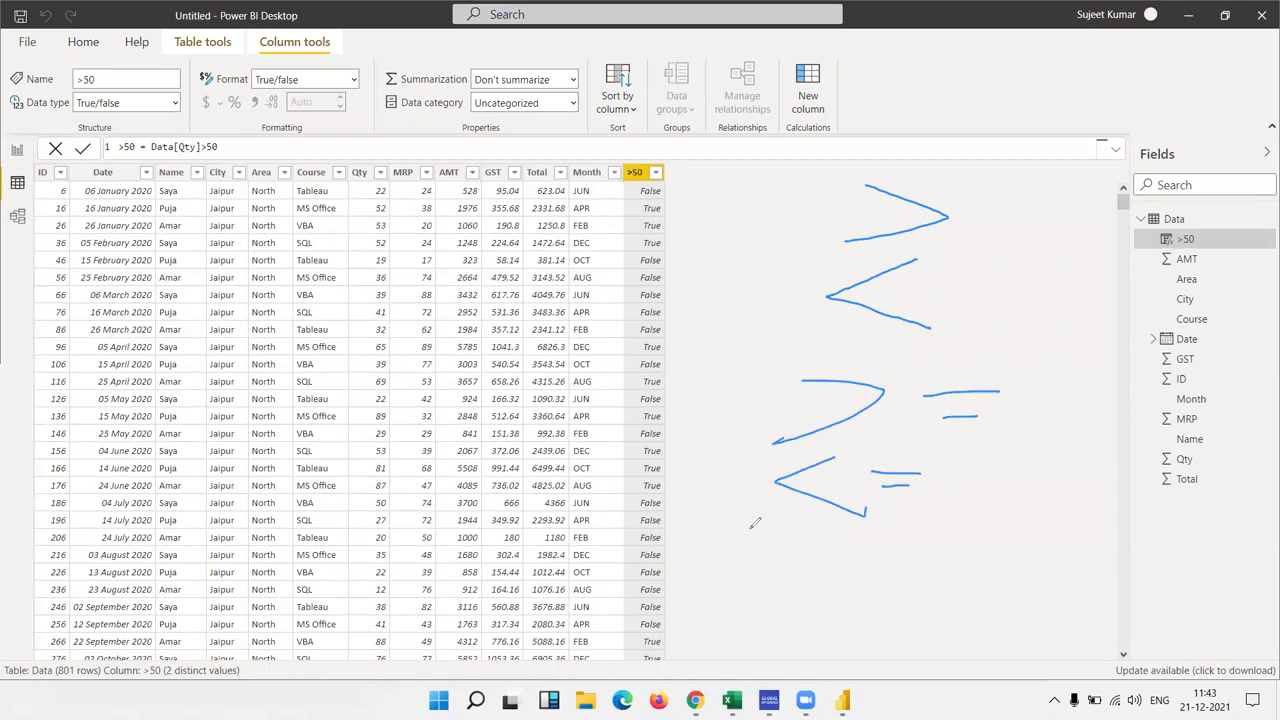
pyautogui.moveTo(836, 549); pyautogui.dragTo(828, 587)
pyautogui.moveTo(204, 143)
pyautogui.mouseDown()
pyautogui.moveTo(199, 165)
pyautogui.moveTo(188, 142)
pyautogui.mouseUp()
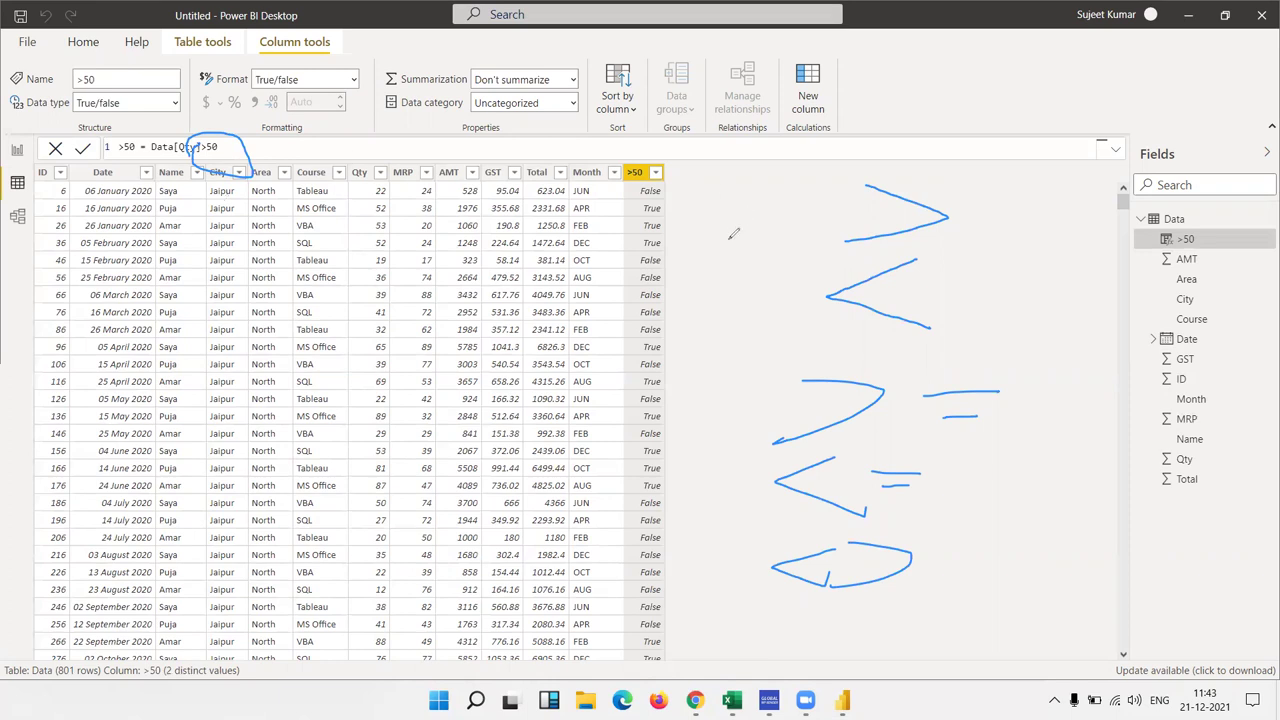
pyautogui.moveTo(645, 208)
pyautogui.mouseDown()
pyautogui.moveTo(641, 227)
pyautogui.moveTo(640, 198)
pyautogui.mouseUp()
pyautogui.press('Escape')
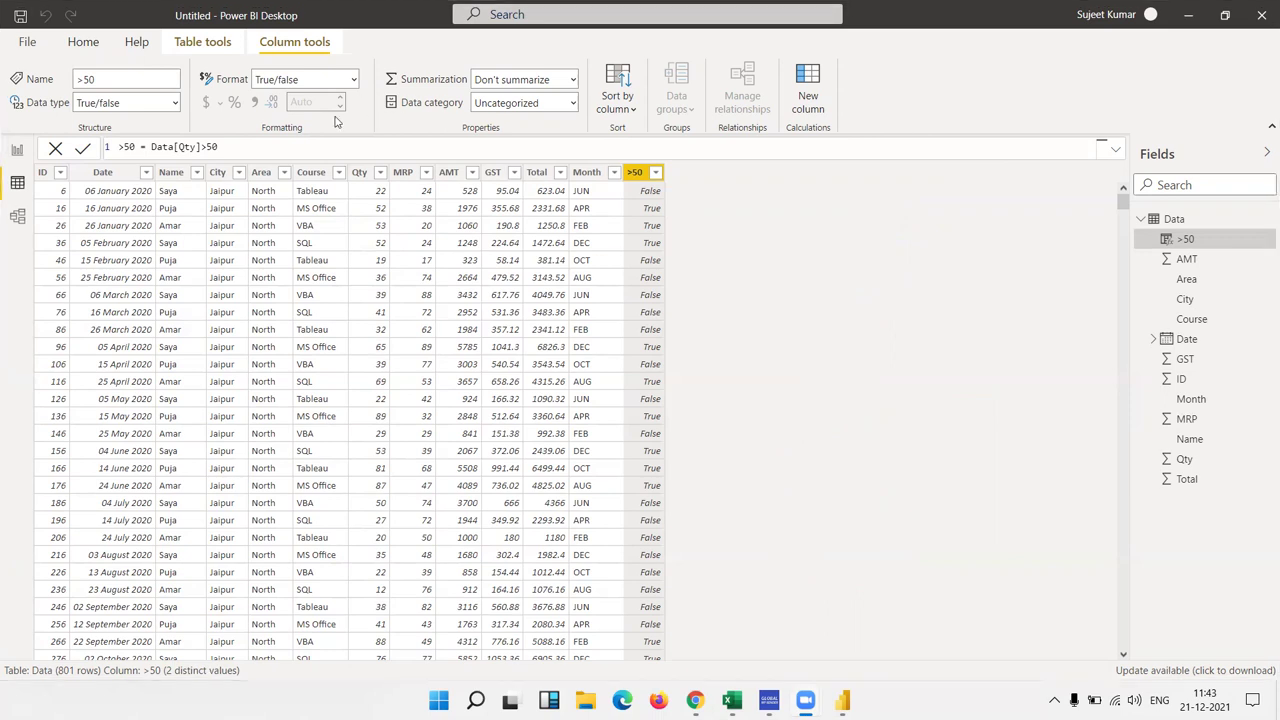
# Rewrite the >50 formula as IF(Data[Qty]>50,"YES","NO").
pyautogui.click(147, 147)
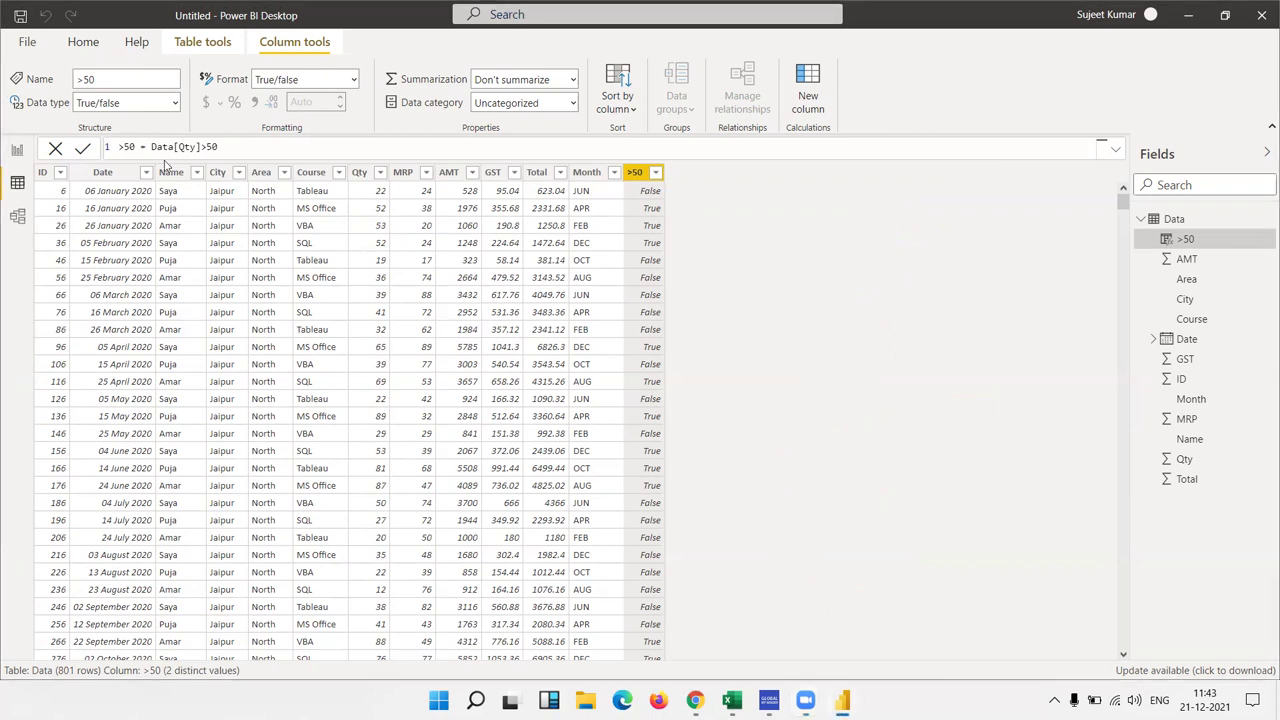
pyautogui.write('if')
pyautogui.press('Tab')
pyautogui.click(299, 146)
pyautogui.write(',"YES"')
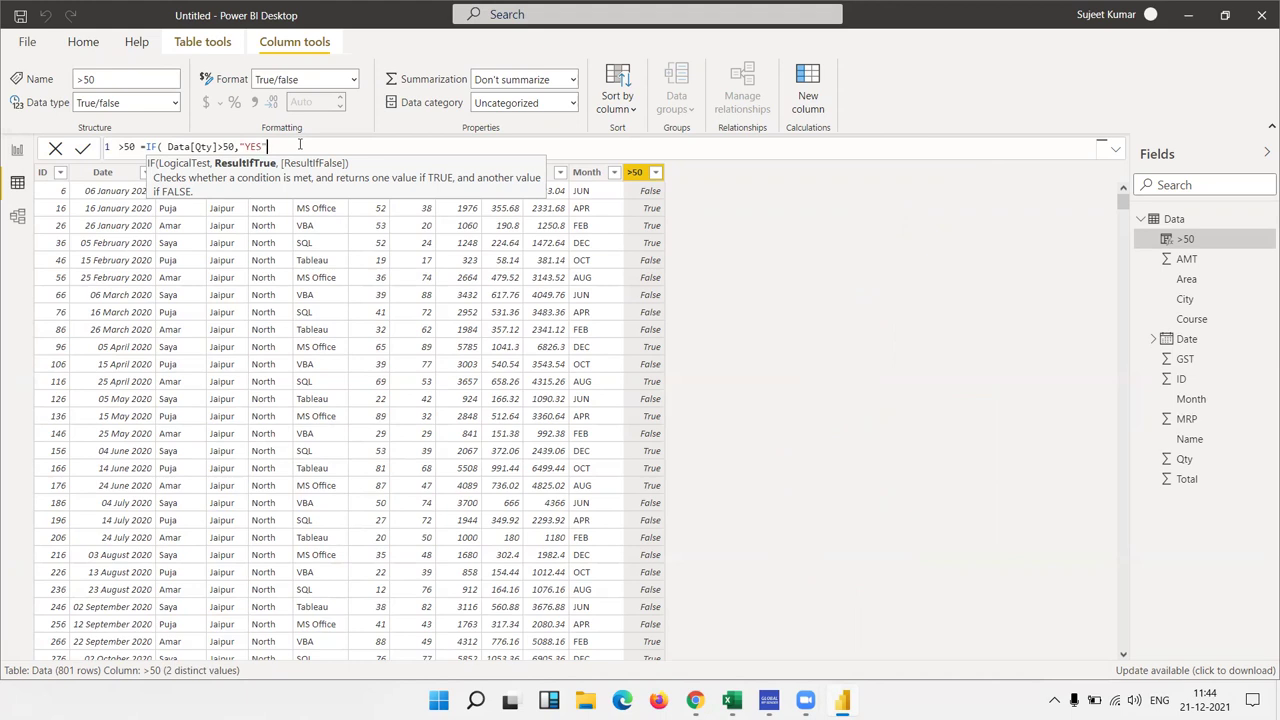
pyautogui.write(',"')
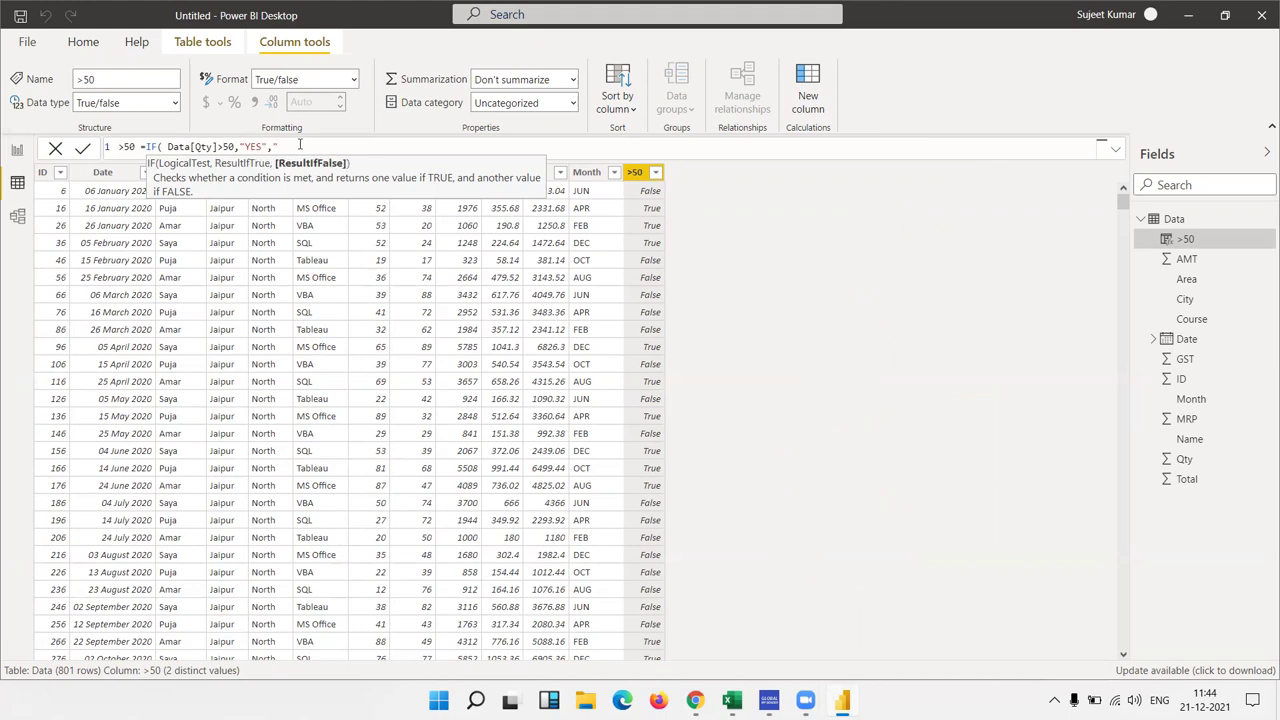
pyautogui.write('NO")')
pyautogui.press('Return')
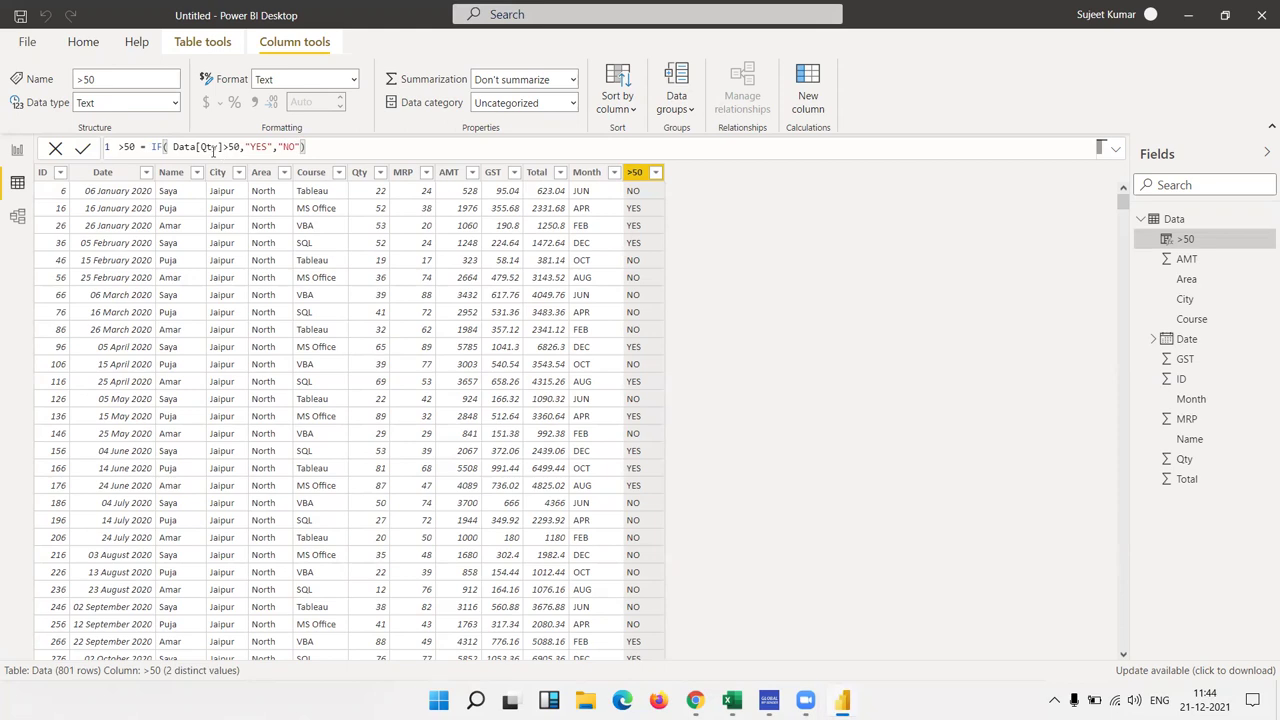
pyautogui.moveTo(200, 147); pyautogui.dragTo(241, 147)
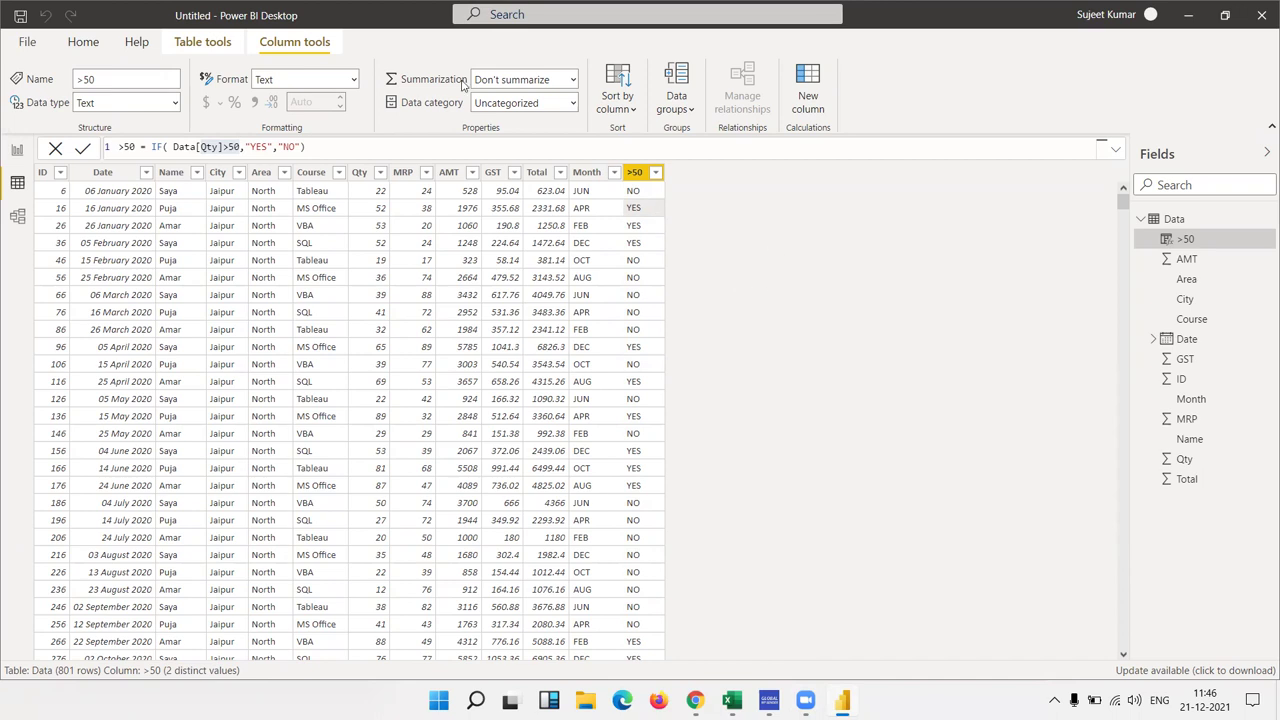
pyautogui.click(223, 148)
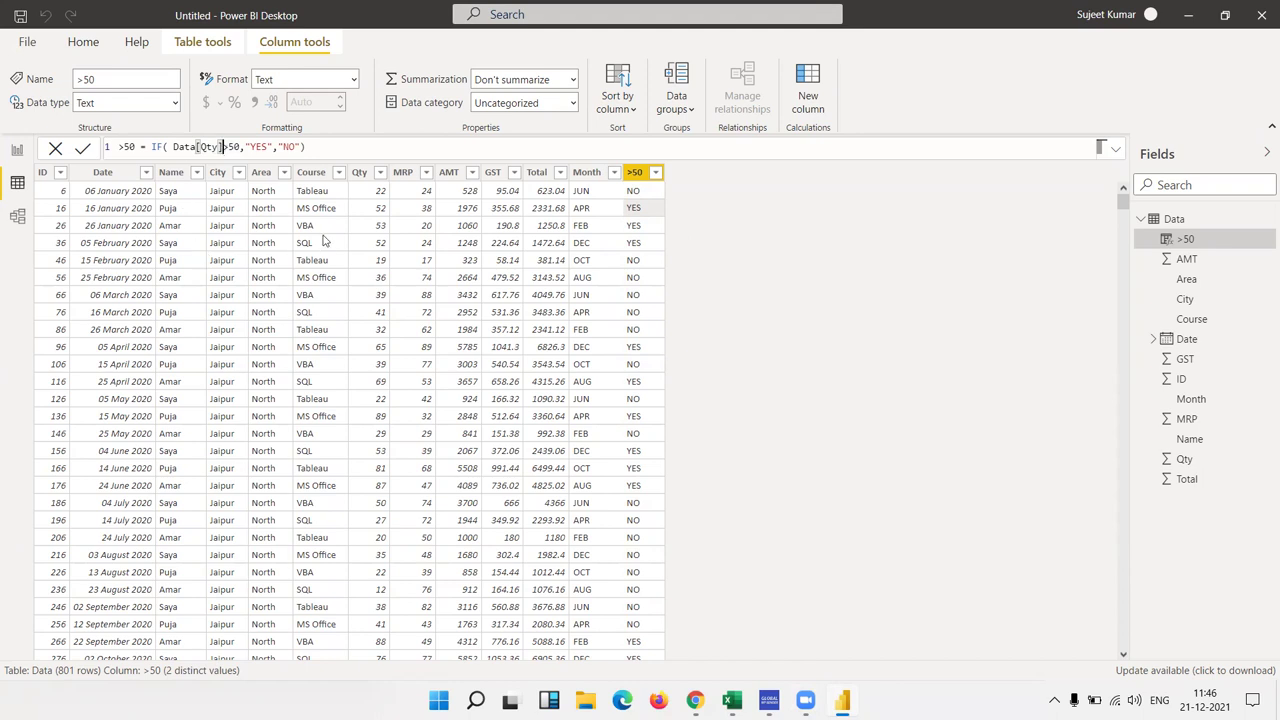
pyautogui.click(325, 242)
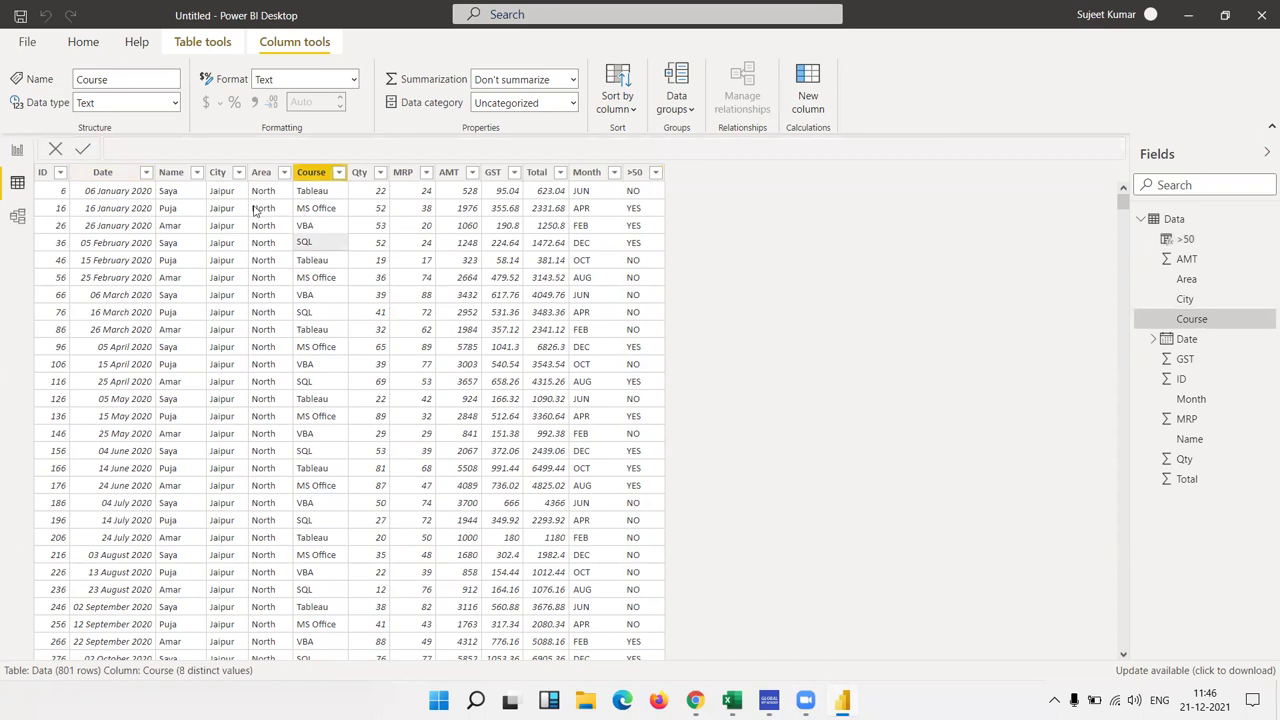
pyautogui.click(375, 196)
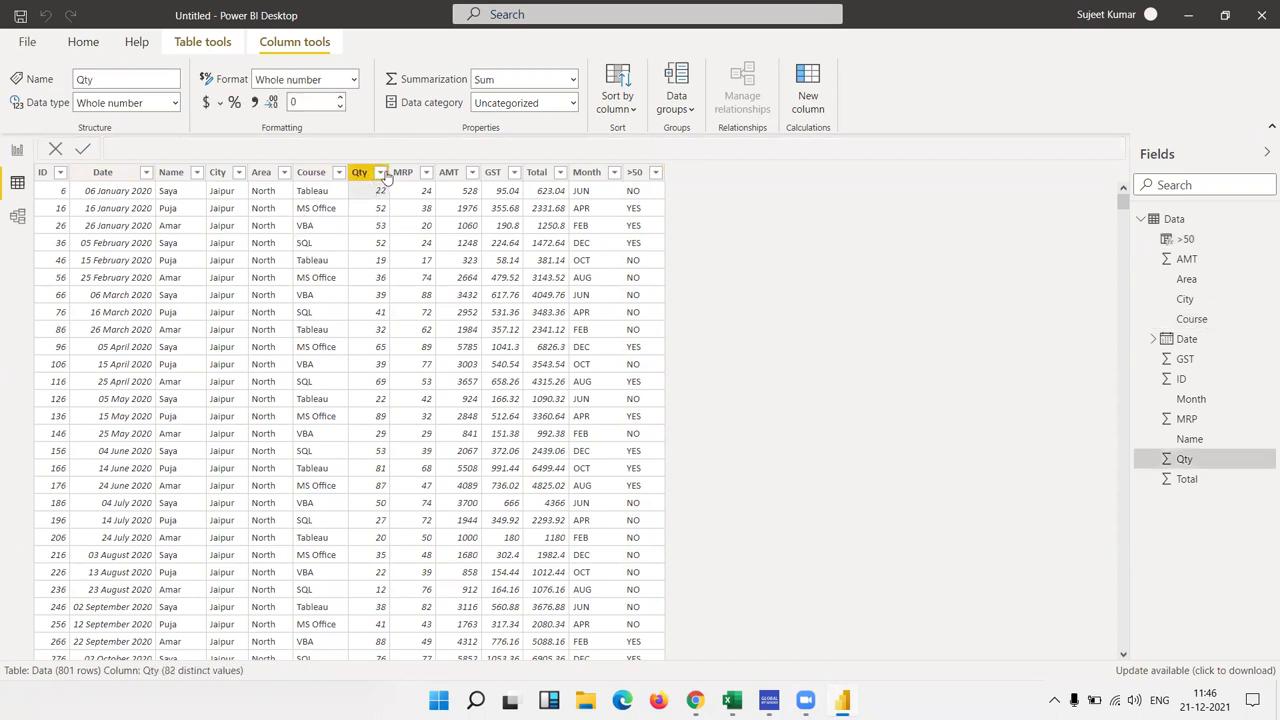
pyautogui.click(531, 180)
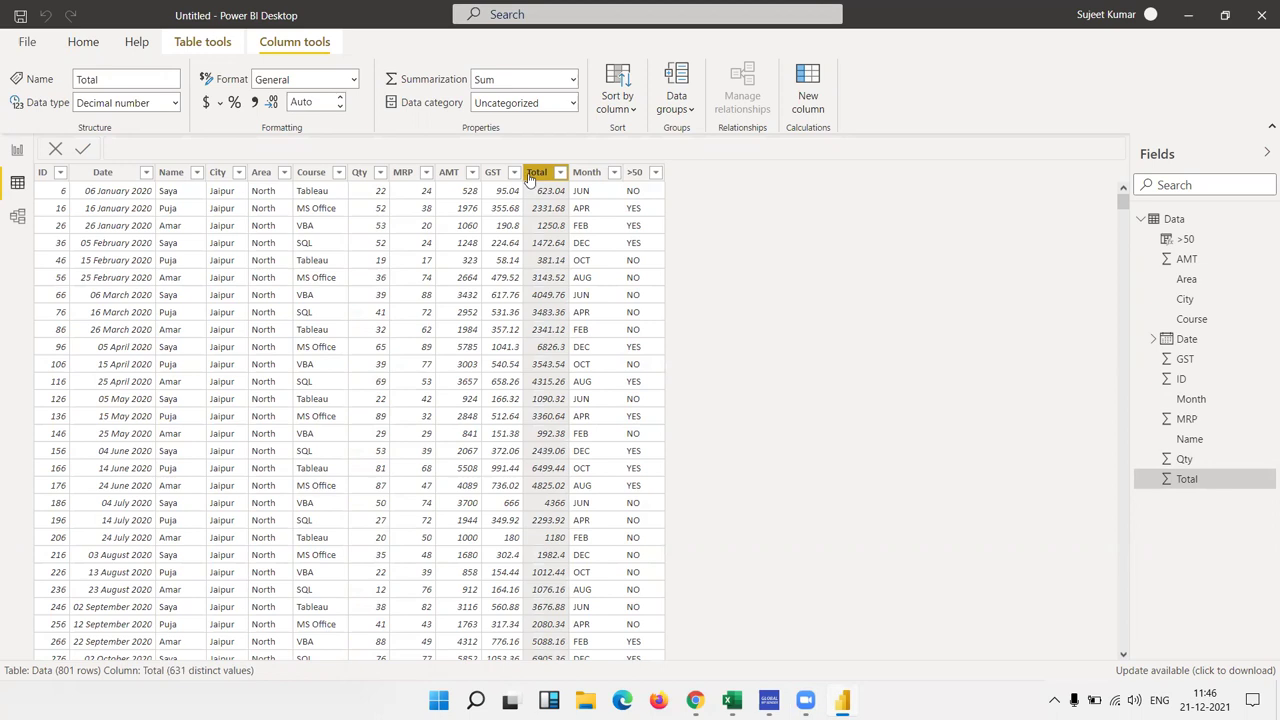
# Create a new column 'Com' with the formula [Total]*0.02.
pyautogui.click(808, 100)
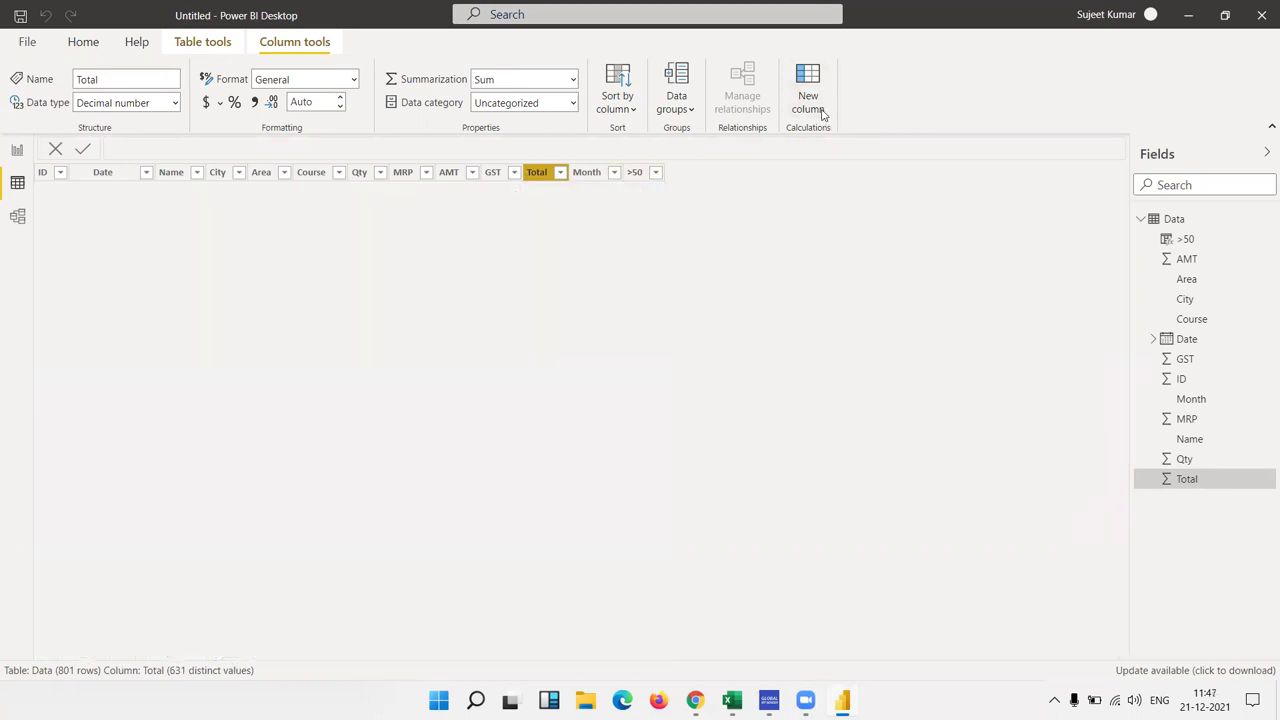
pyautogui.doubleClick(151, 147)
pyautogui.write('Com =')
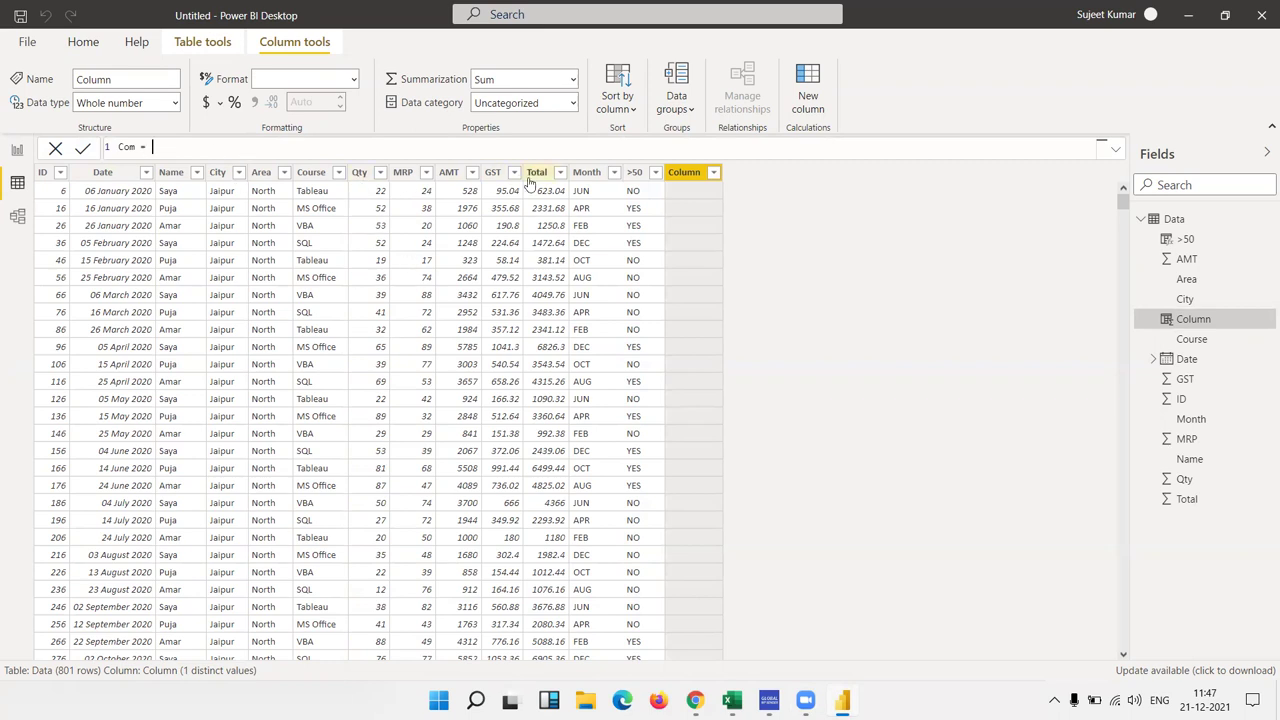
pyautogui.write('to')
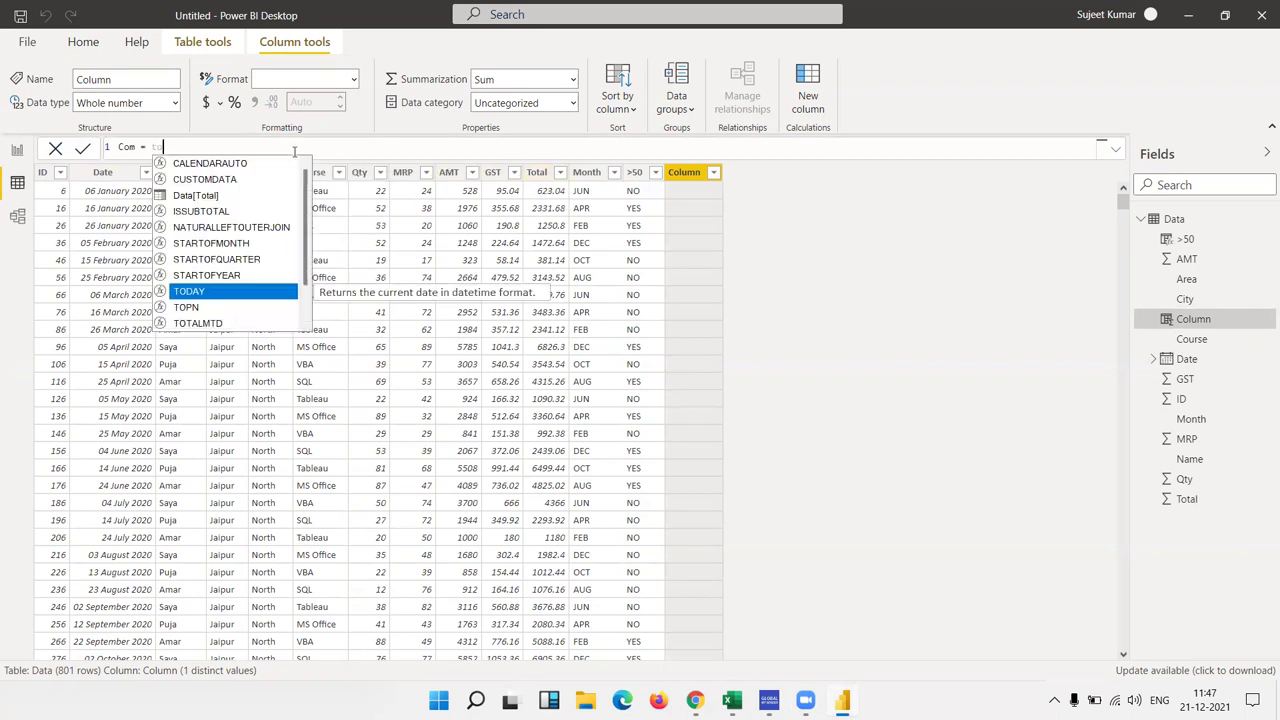
pyautogui.write('tal*')
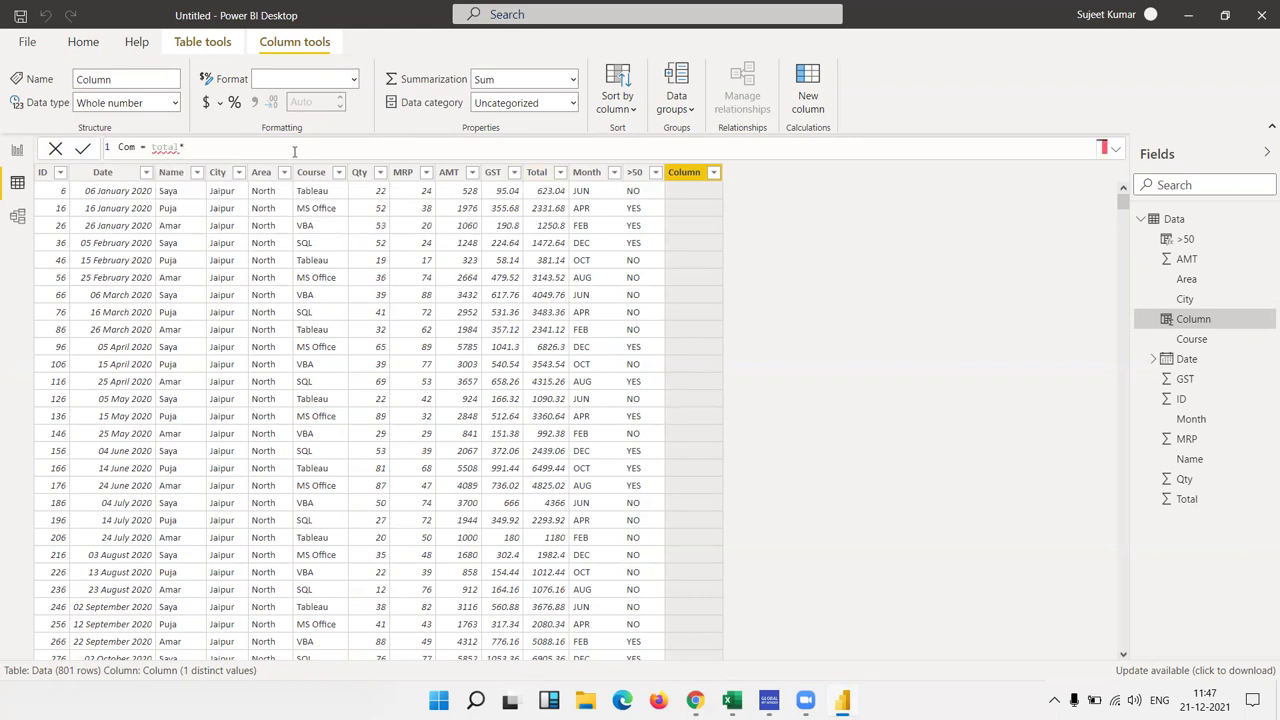
pyautogui.press('BackSpace')
pyautogui.press('Left')
pyautogui.press('Left')
pyautogui.press('Left')
pyautogui.press('Left')
pyautogui.press('Left')
pyautogui.write('[')
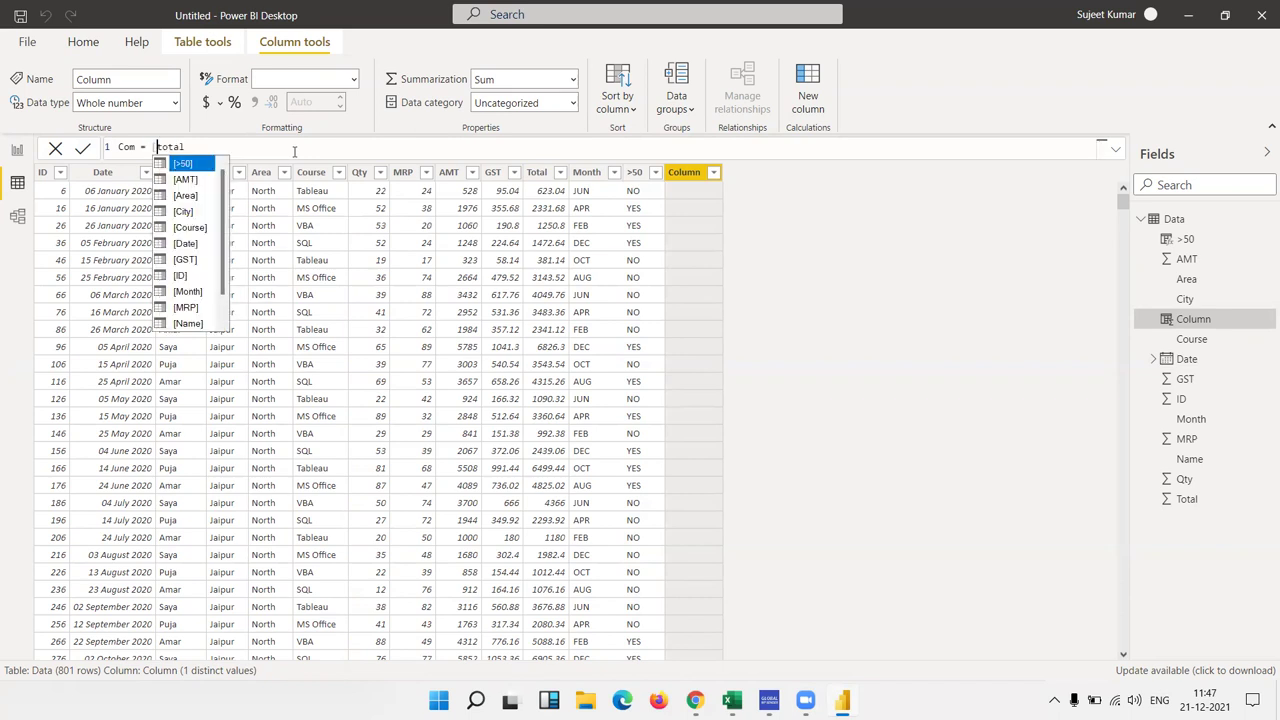
pyautogui.press('Escape')
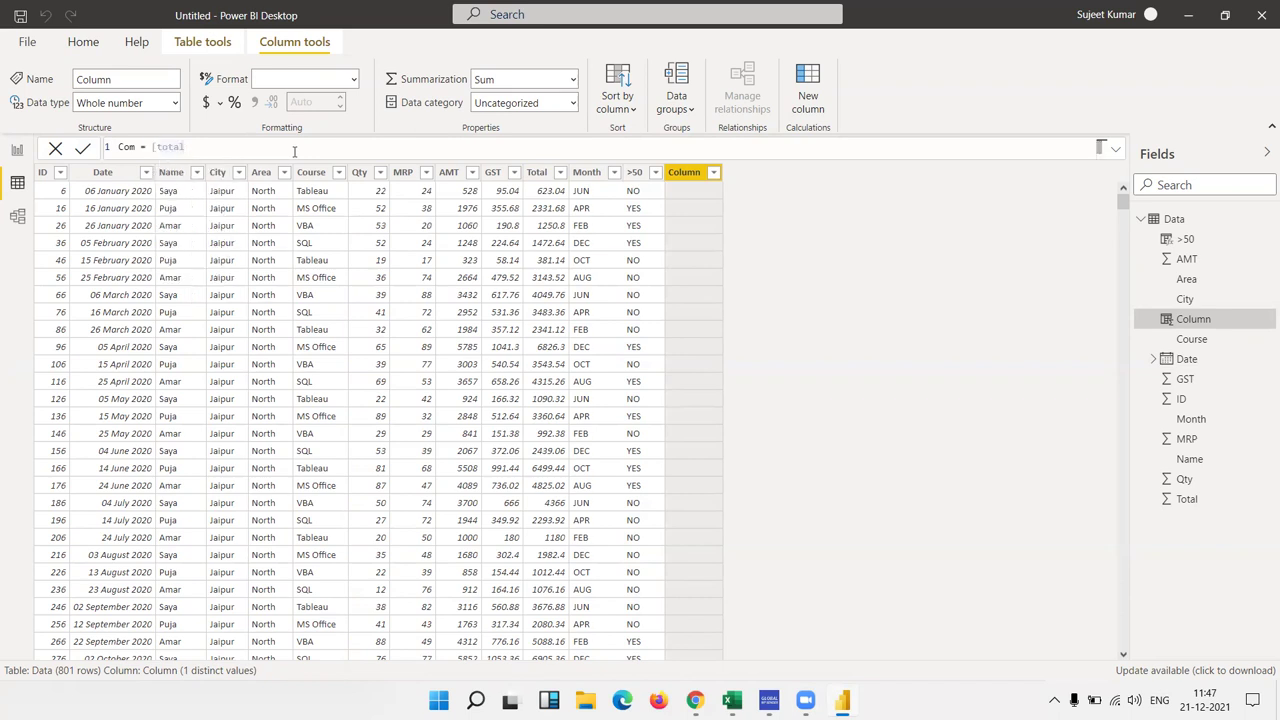
pyautogui.write(']')
pyautogui.press('BackSpace')
pyautogui.press('BackSpace')
pyautogui.press('BackSpace')
pyautogui.press('BackSpace')
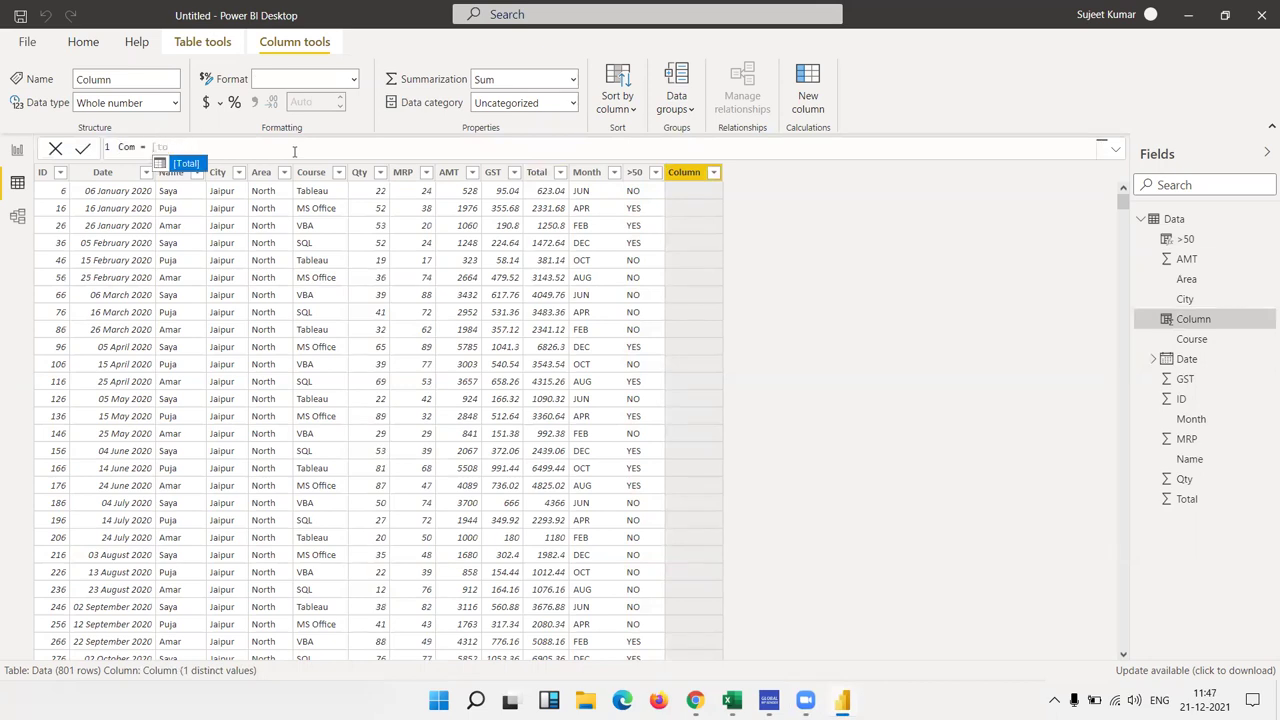
pyautogui.press('Tab')
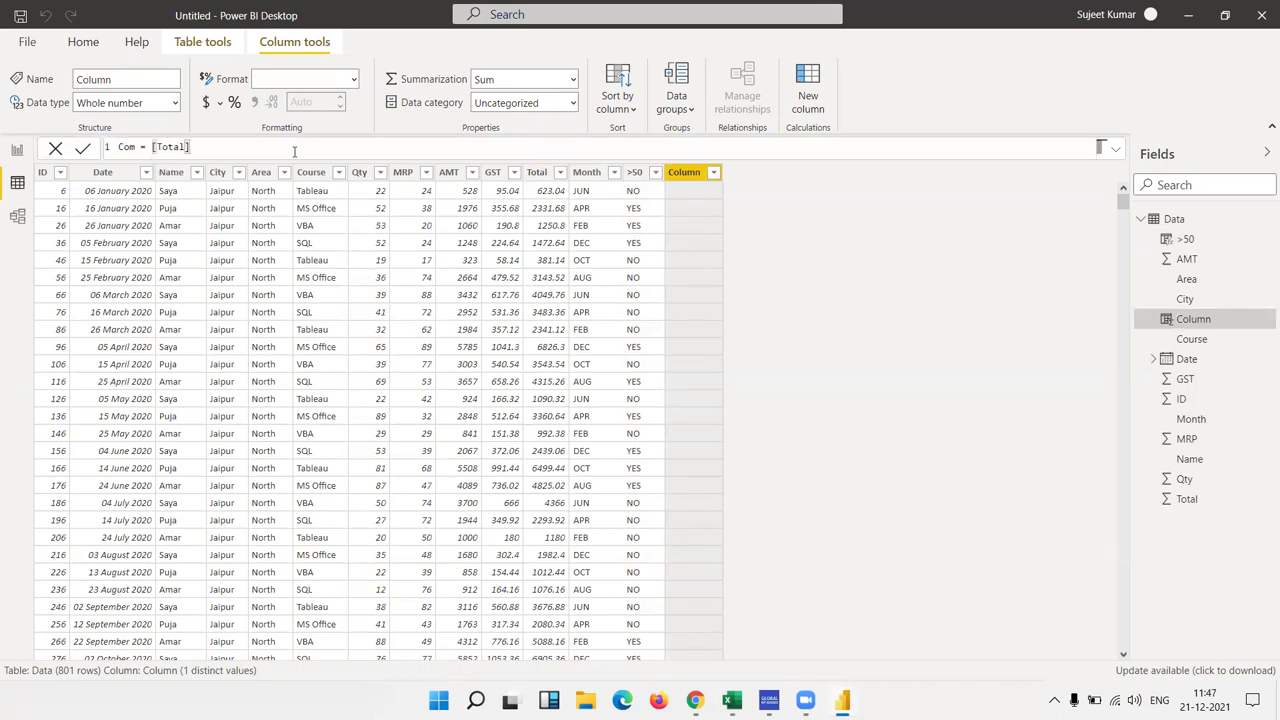
pyautogui.press('BackSpace')
pyautogui.press('BackSpace')
pyautogui.press('BackSpace')
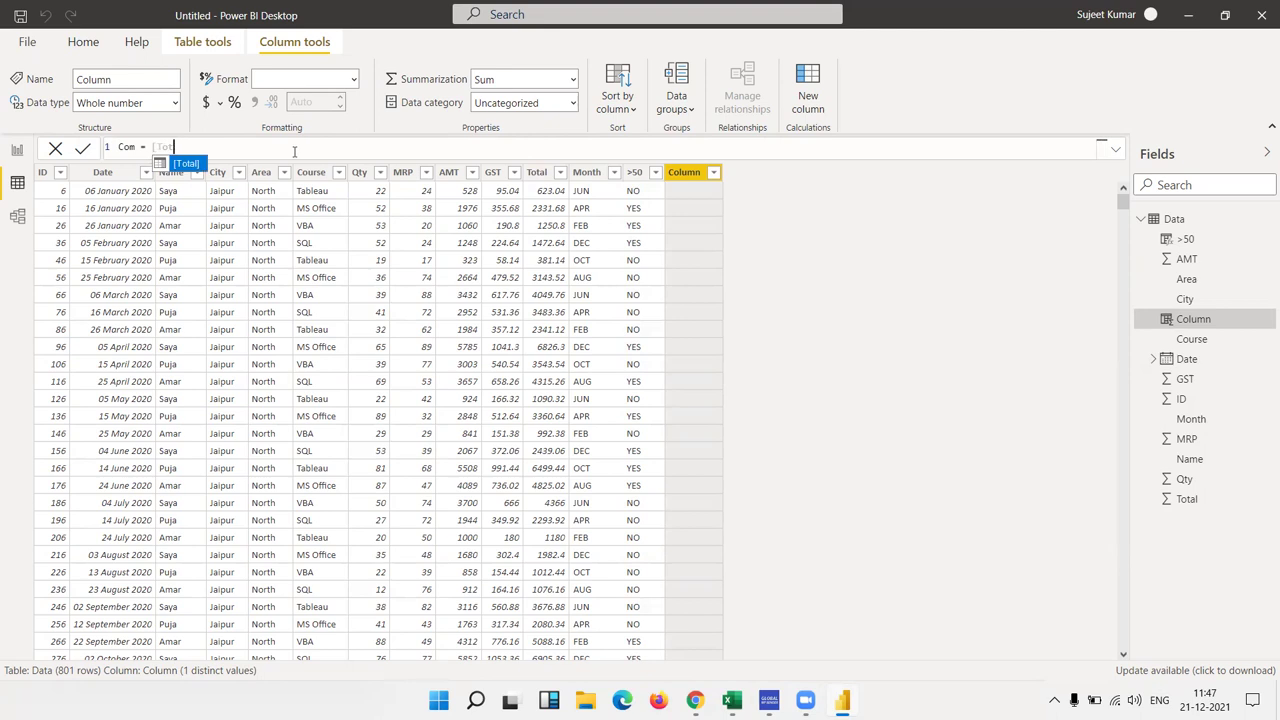
pyautogui.press('Tab')
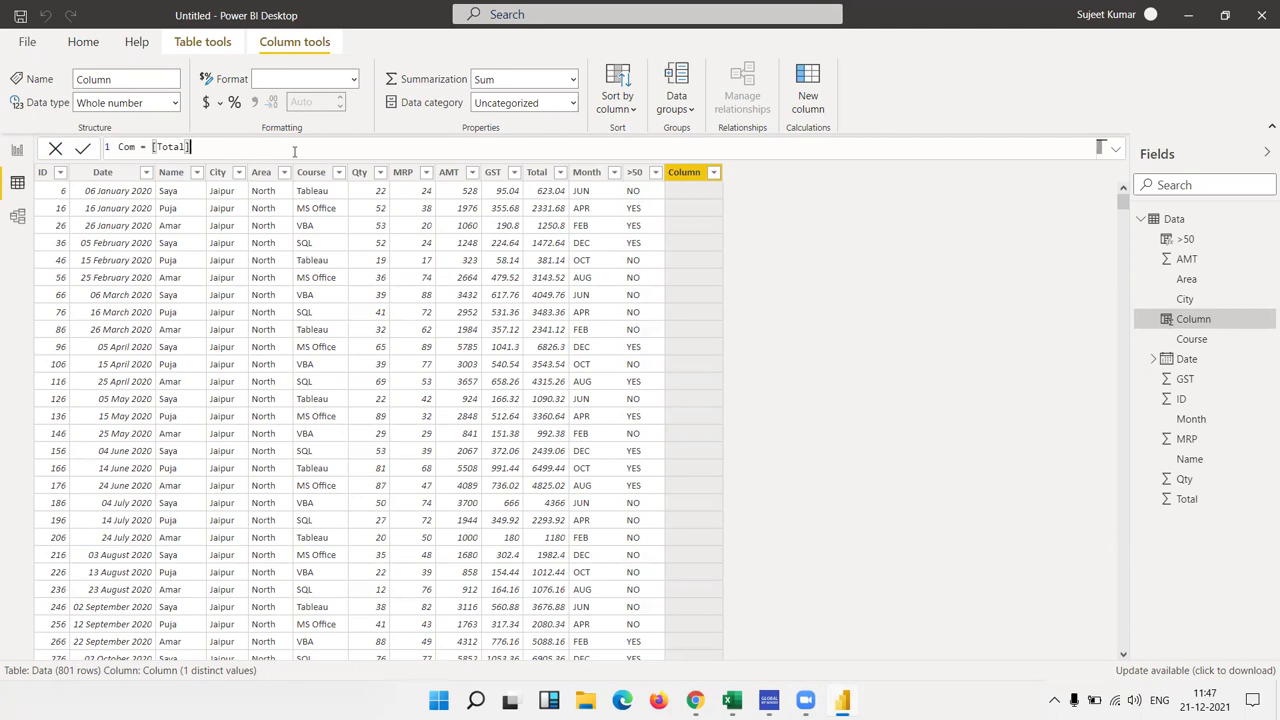
pyautogui.write('*')
pyautogui.write('0.02')
pyautogui.press('Return')
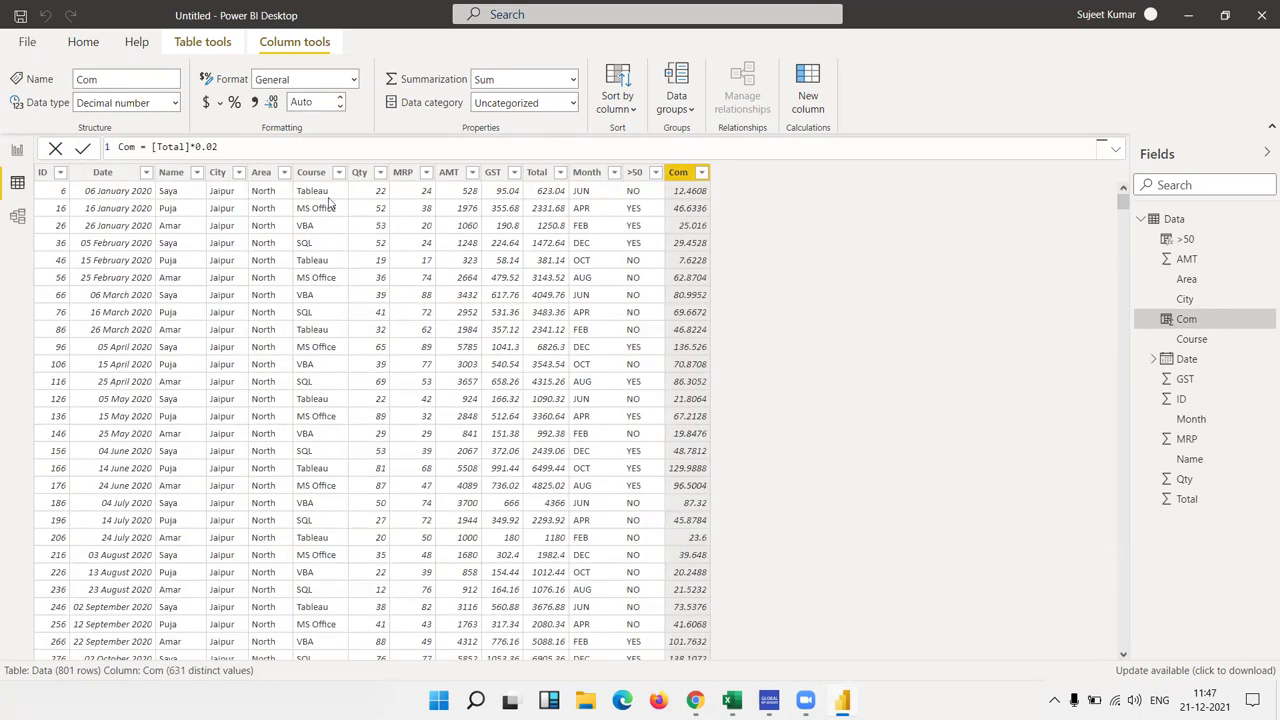
pyautogui.click(641, 197)
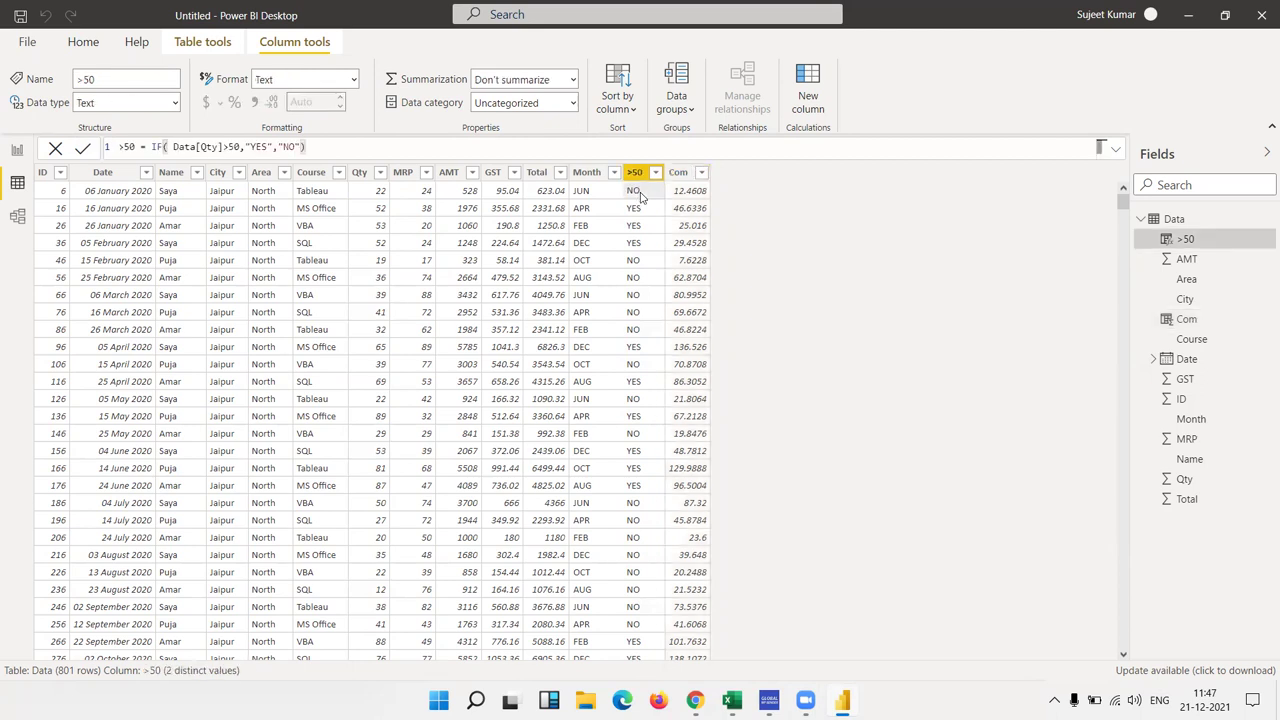
pyautogui.doubleClick(166, 148)
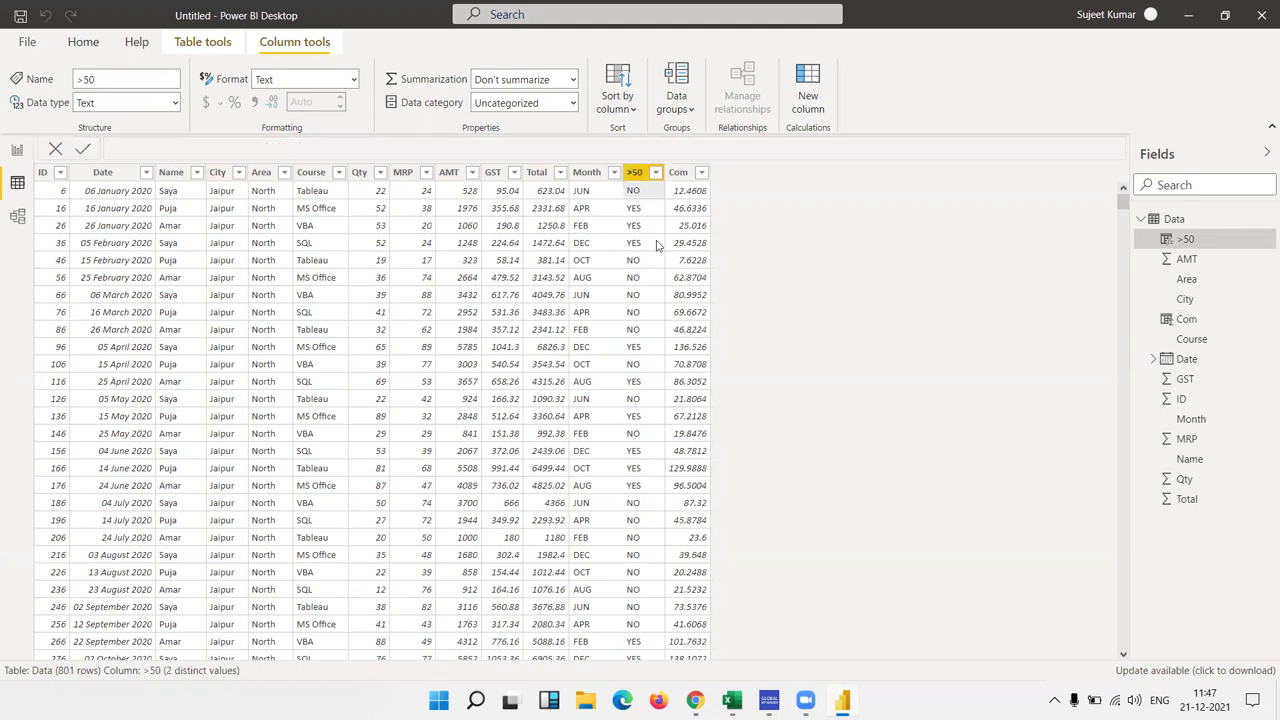
pyautogui.click(690, 208)
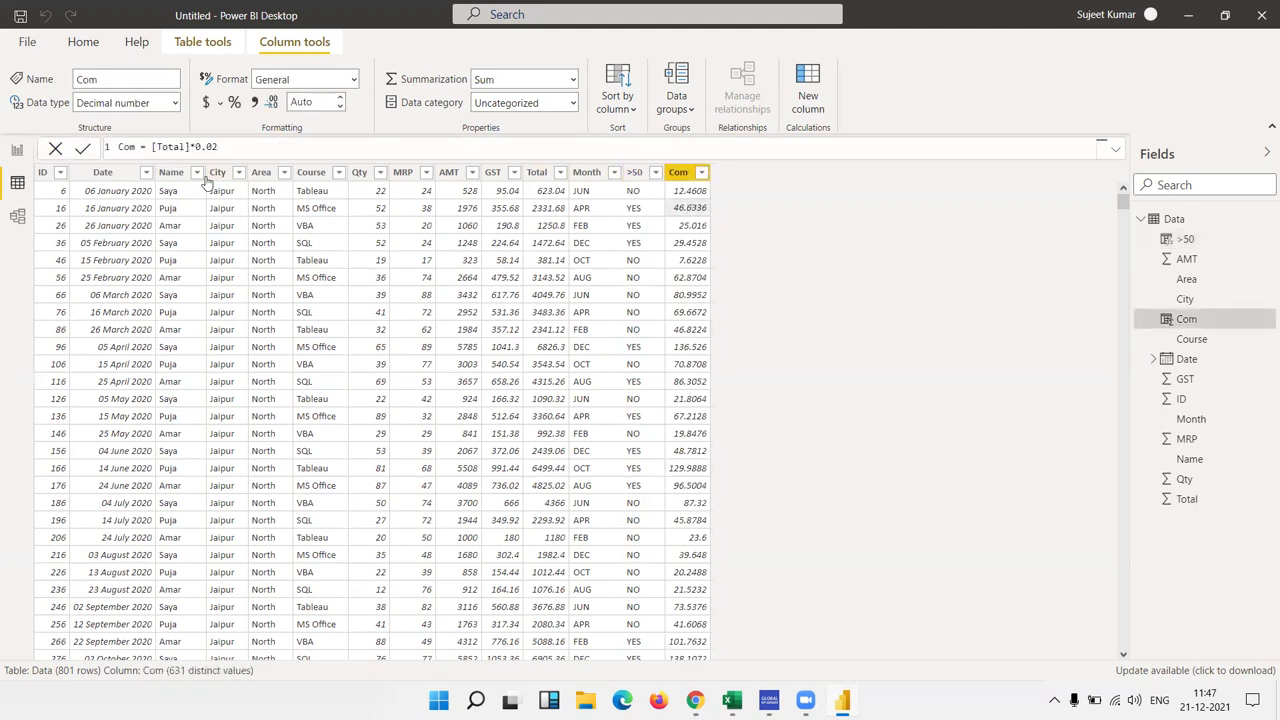
pyautogui.click(190, 148)
pyautogui.click(586, 205)
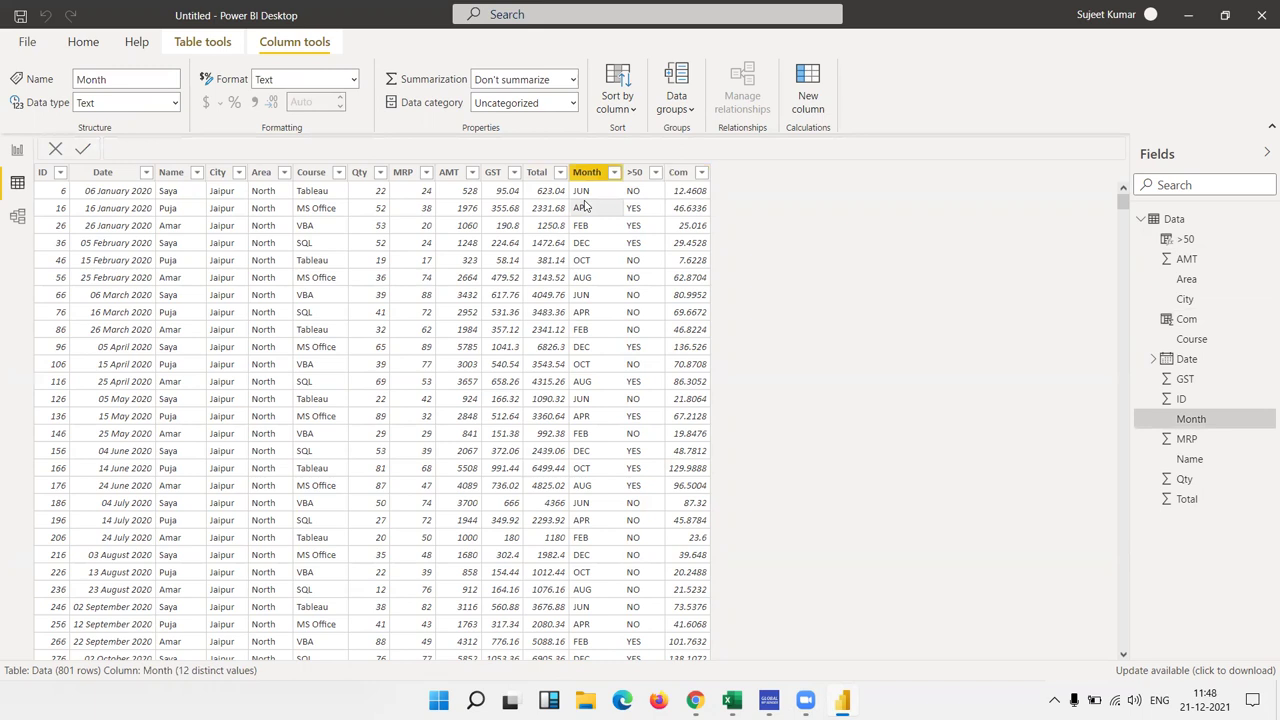
pyautogui.click(634, 193)
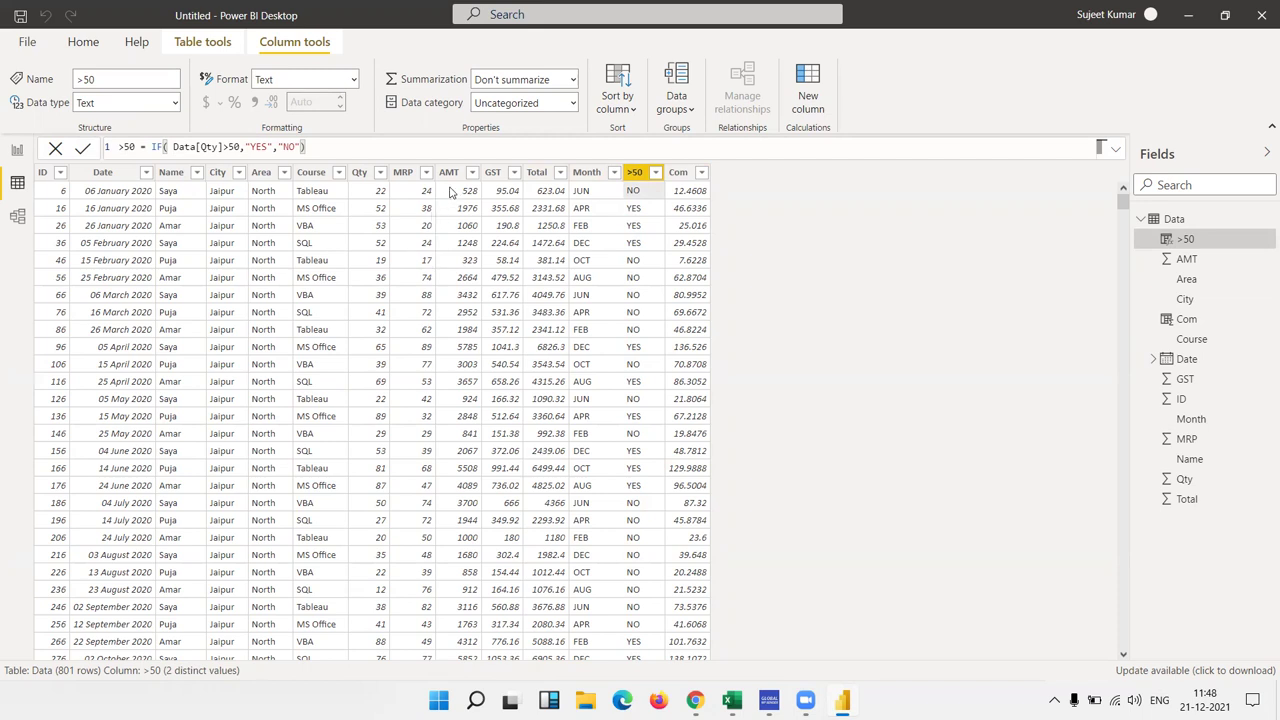
pyautogui.click(362, 174)
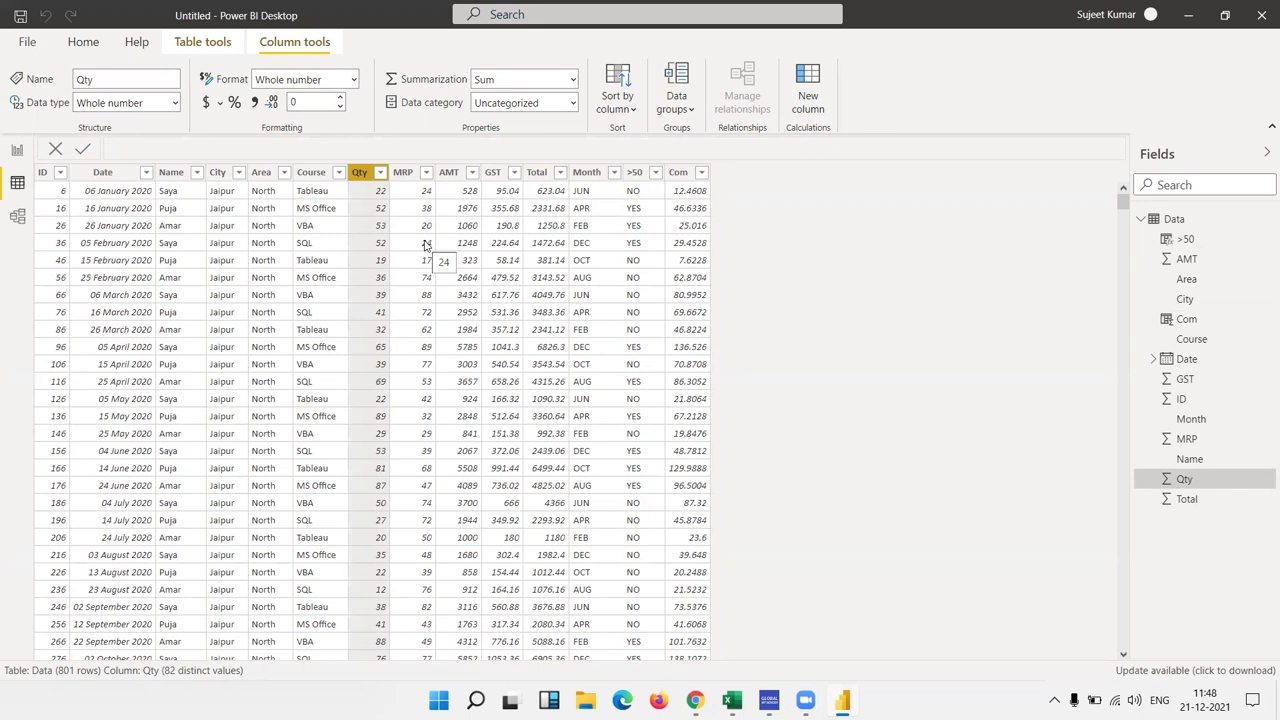
# Start a new column named INC, trying an IF condition on Data[Qty] before erasing it.
pyautogui.click(820, 105)
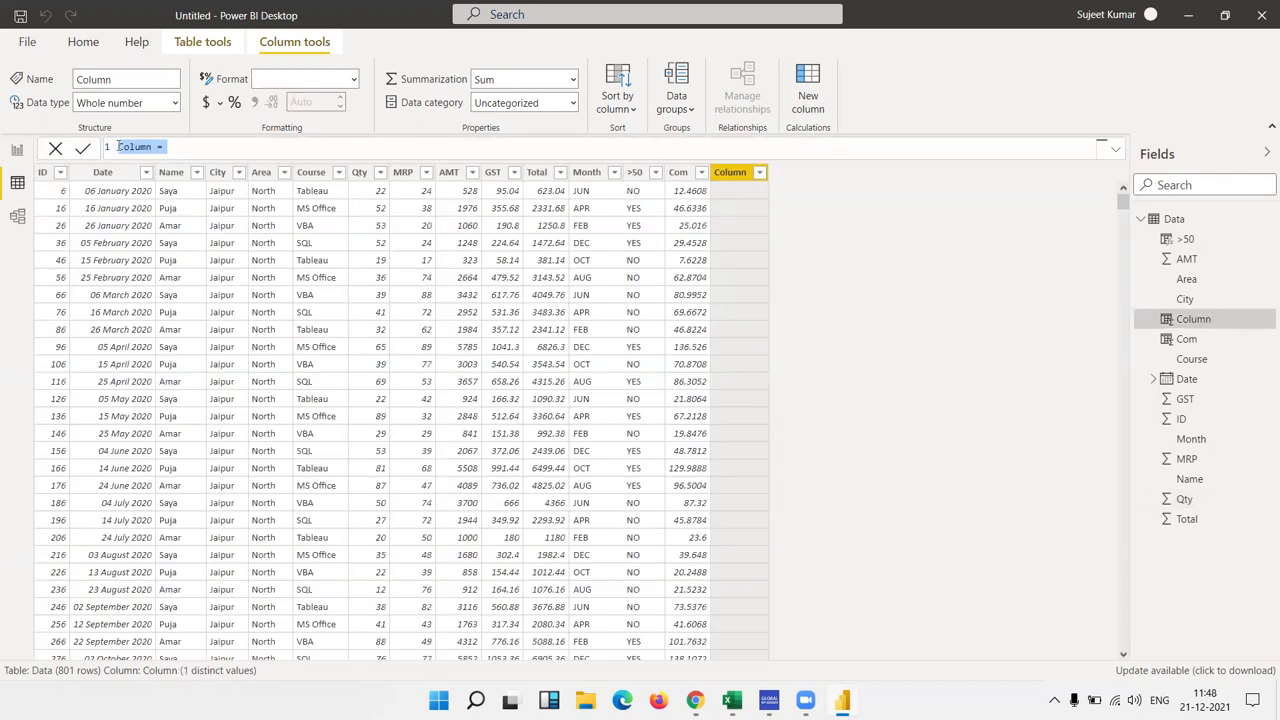
pyautogui.doubleClick(136, 147)
pyautogui.write('INC =')
pyautogui.write('IF(')
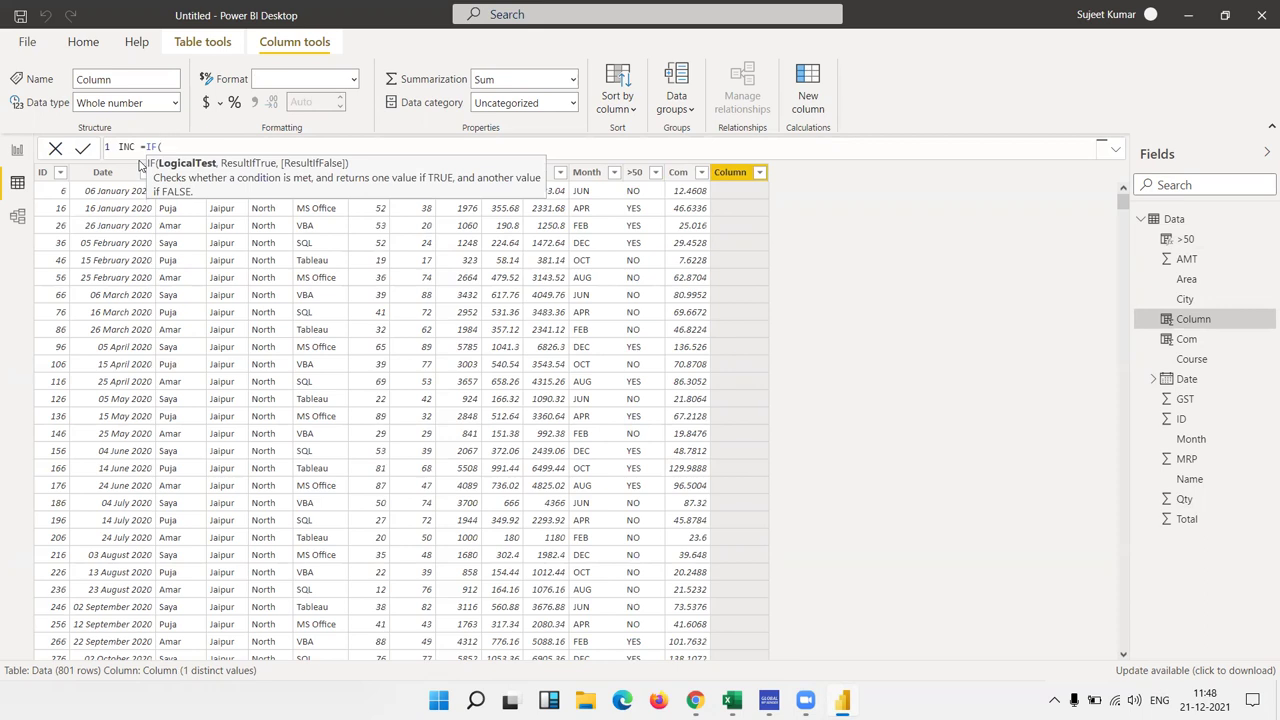
pyautogui.write('qty')
pyautogui.press('Tab')
pyautogui.write('>')
pyautogui.write('5')
pyautogui.write('0')
pyautogui.press('BackSpace')
pyautogui.press('BackSpace')
pyautogui.press('BackSpace')
pyautogui.press('BackSpace')
pyautogui.press('BackSpace')
pyautogui.press('BackSpace')
pyautogui.press('BackSpace')
pyautogui.press('BackSpace')
# Enter INC's formula as AND(Data[Qty]>=50,Data[Qty]<=80).
pyautogui.write('and')
pyautogui.press('Tab')
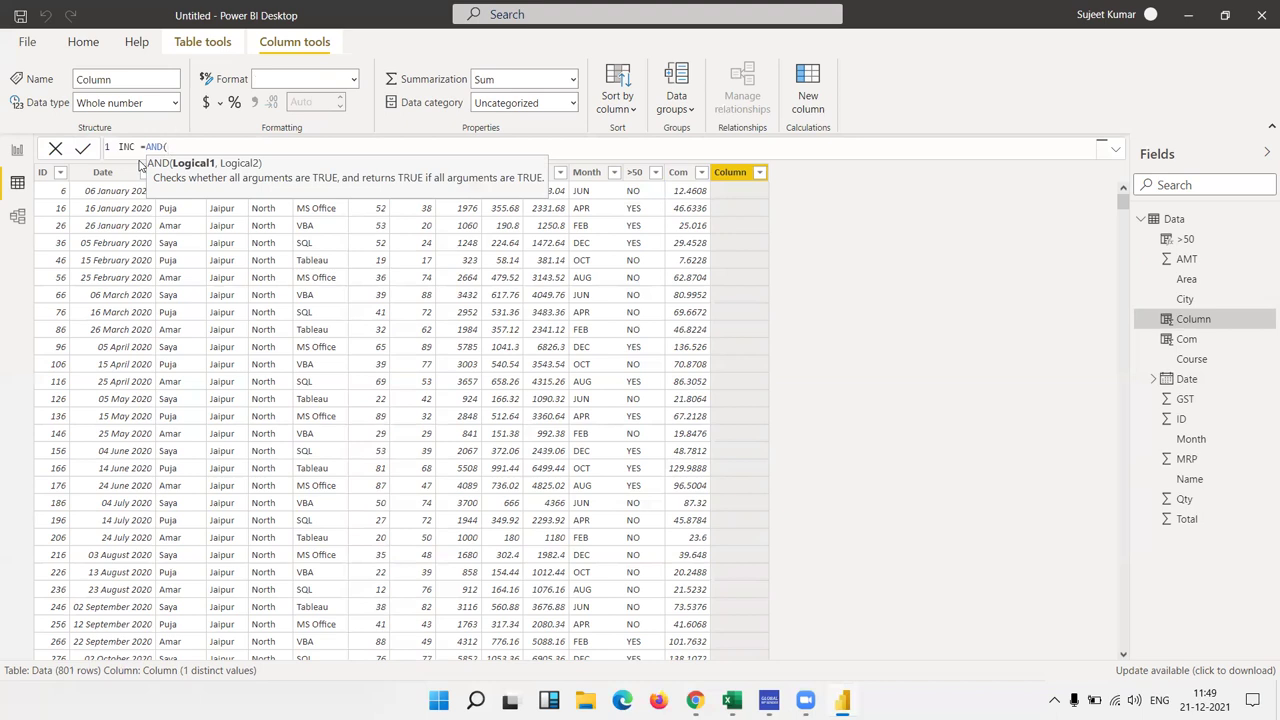
pyautogui.write('qty')
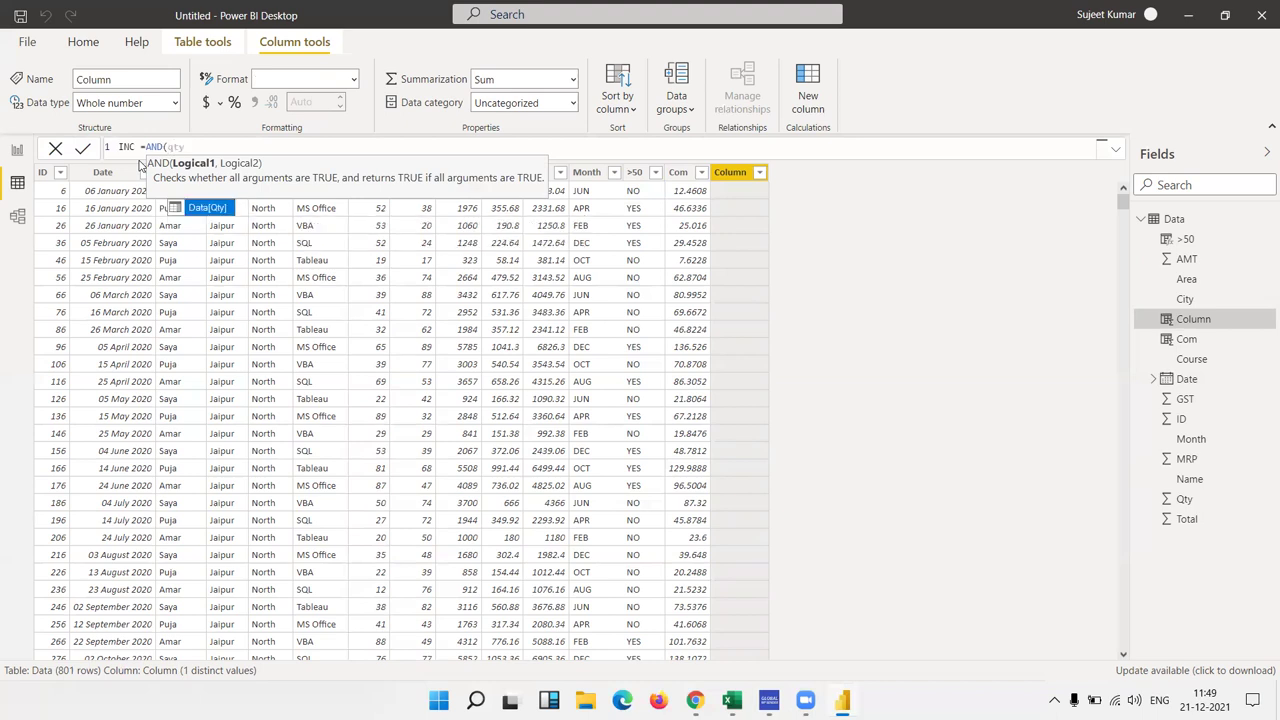
pyautogui.press('Tab')
pyautogui.write('>')
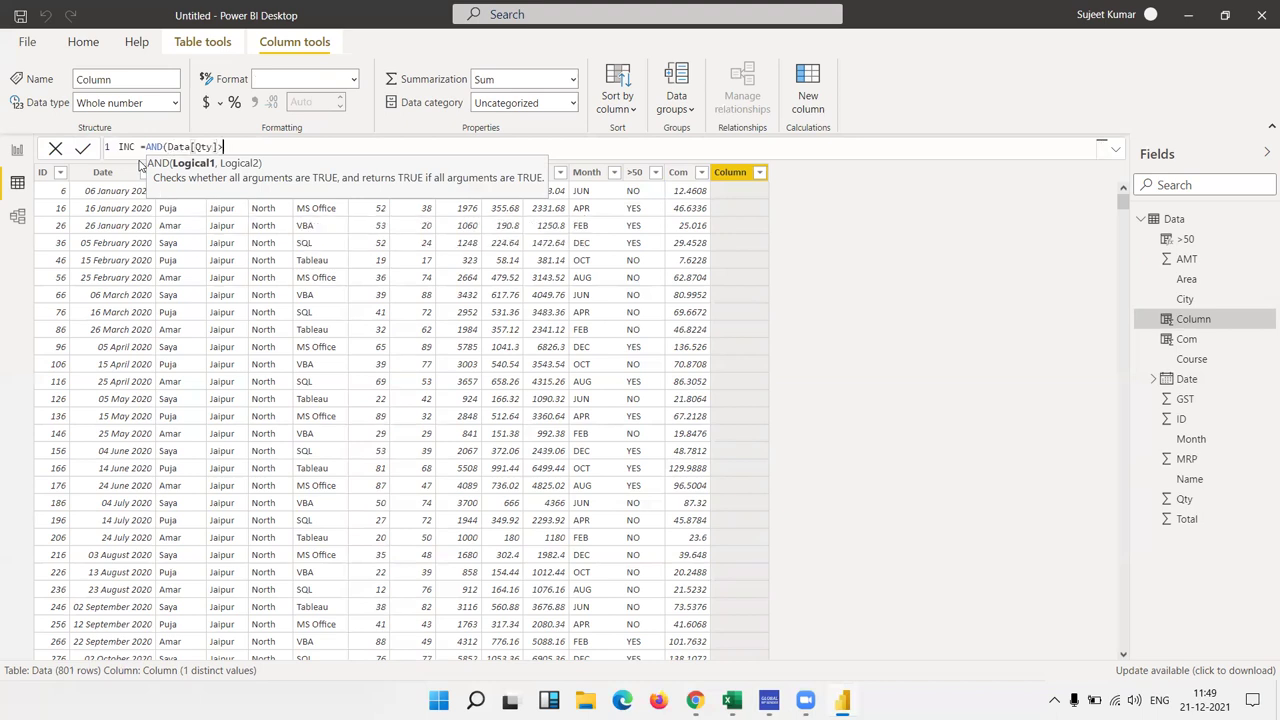
pyautogui.write('=50,qty')
pyautogui.press('Tab')
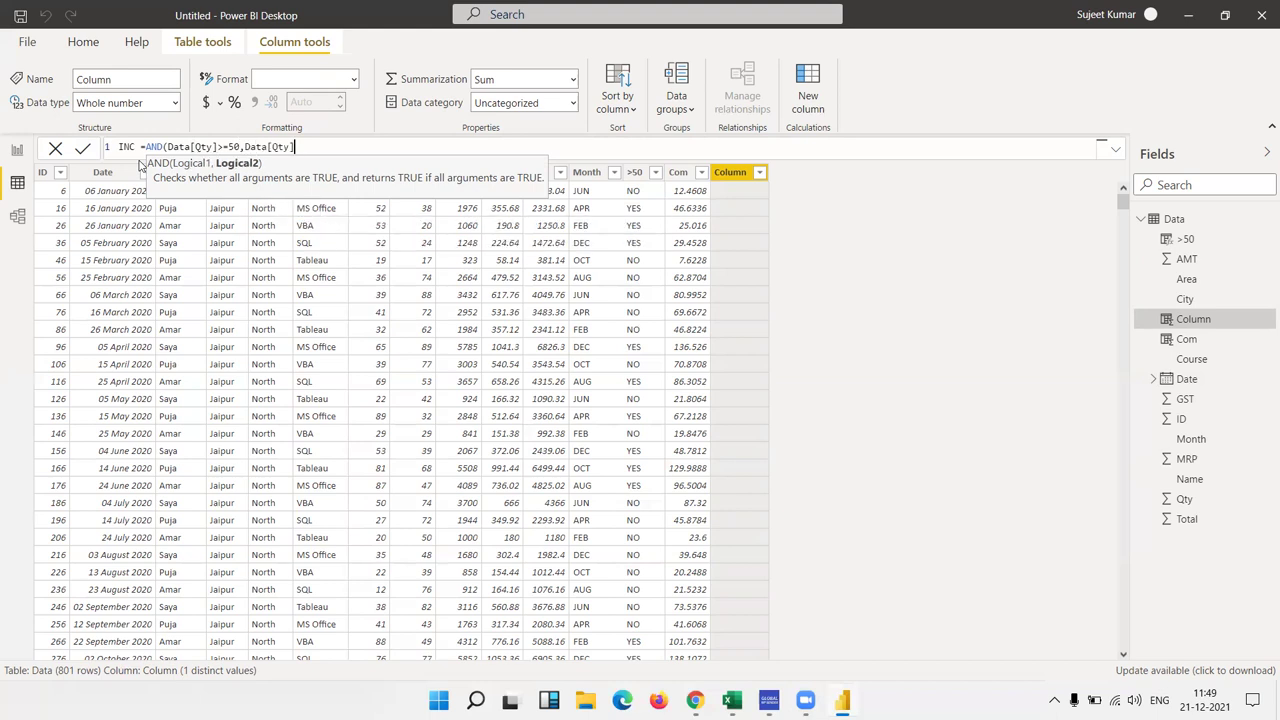
pyautogui.write('<=')
pyautogui.write('80')
pyautogui.write(')')
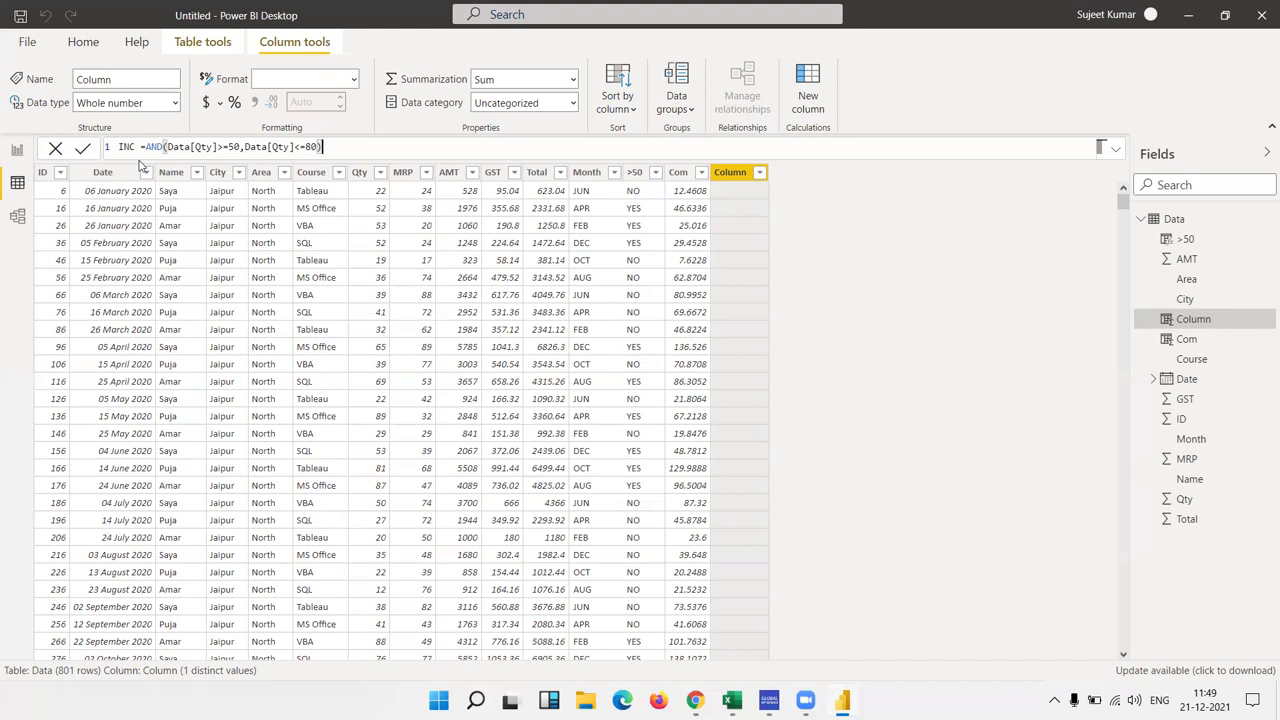
pyautogui.press('Return')
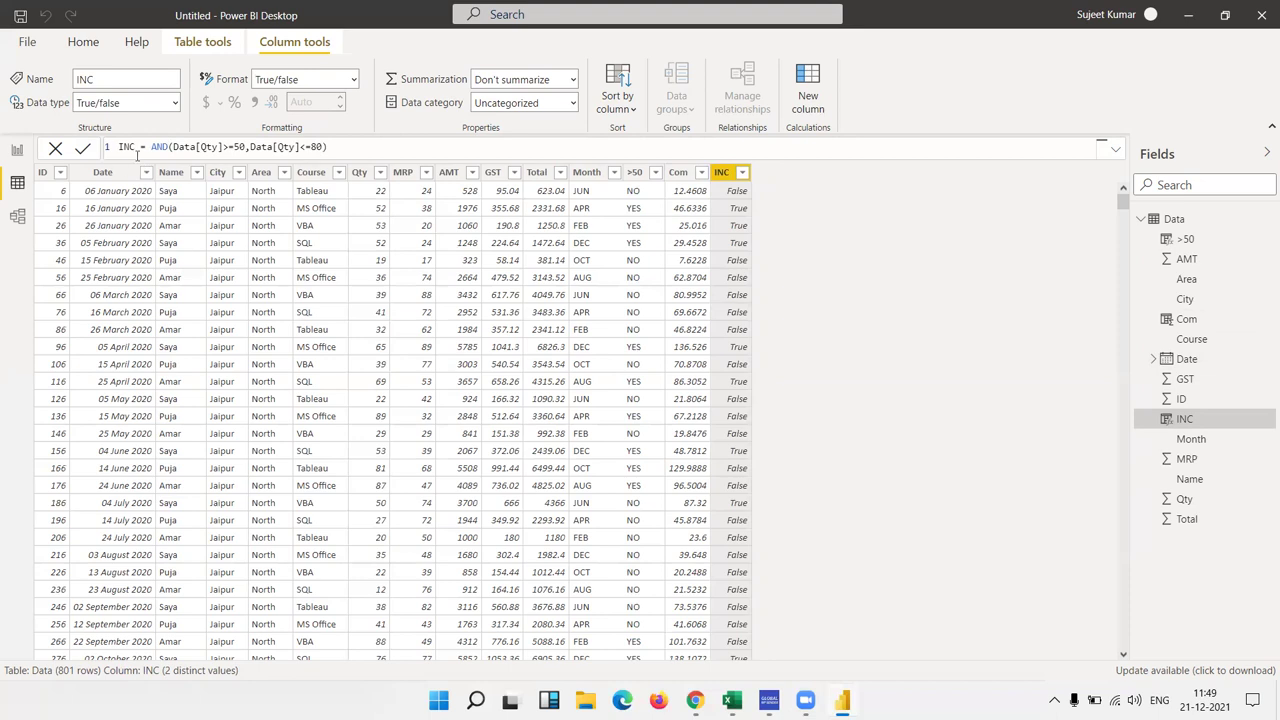
# Wrap the INC AND expression in IF(…,800,100).
pyautogui.click(151, 147)
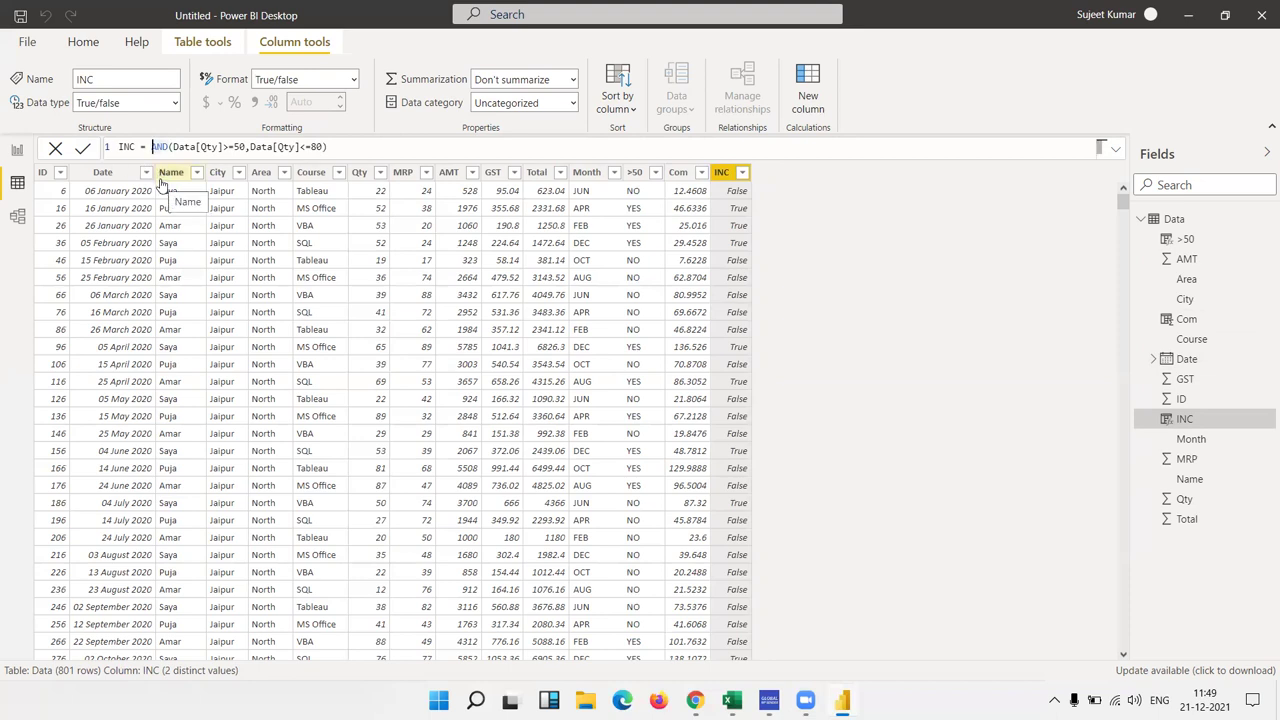
pyautogui.write('if')
pyautogui.press('Tab')
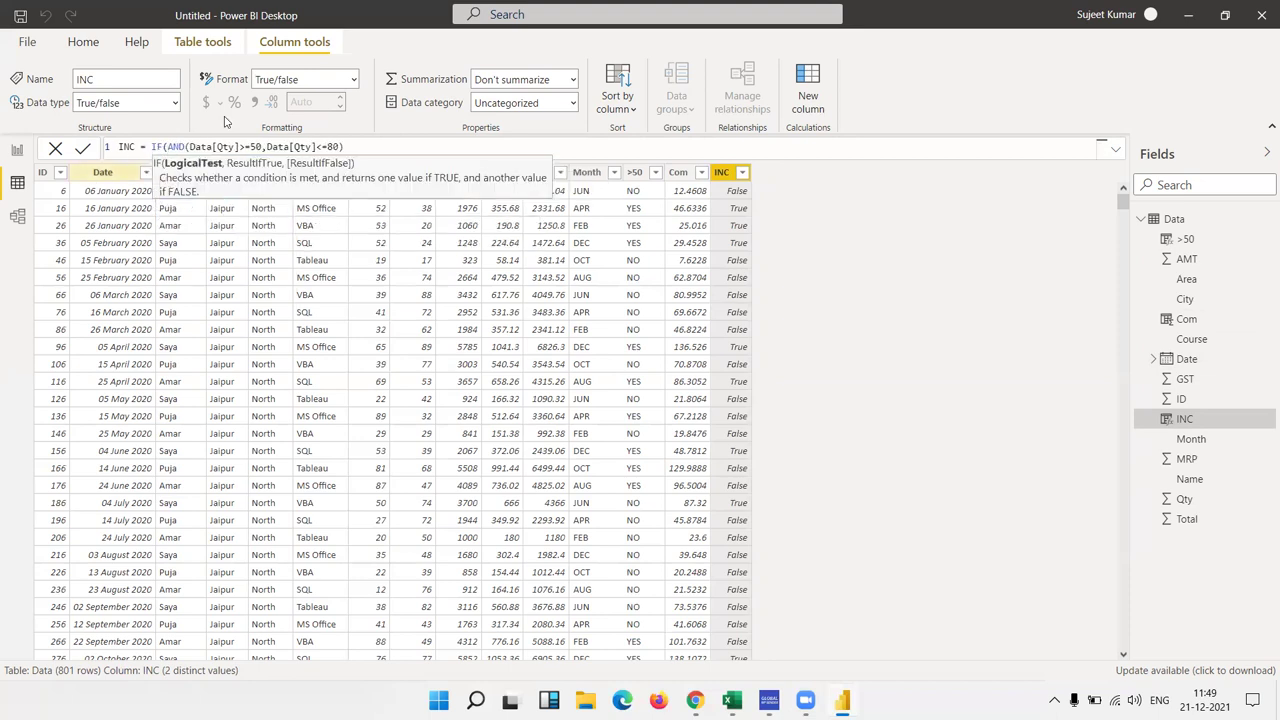
pyautogui.click(354, 147)
pyautogui.write(',')
pyautogui.write('100')
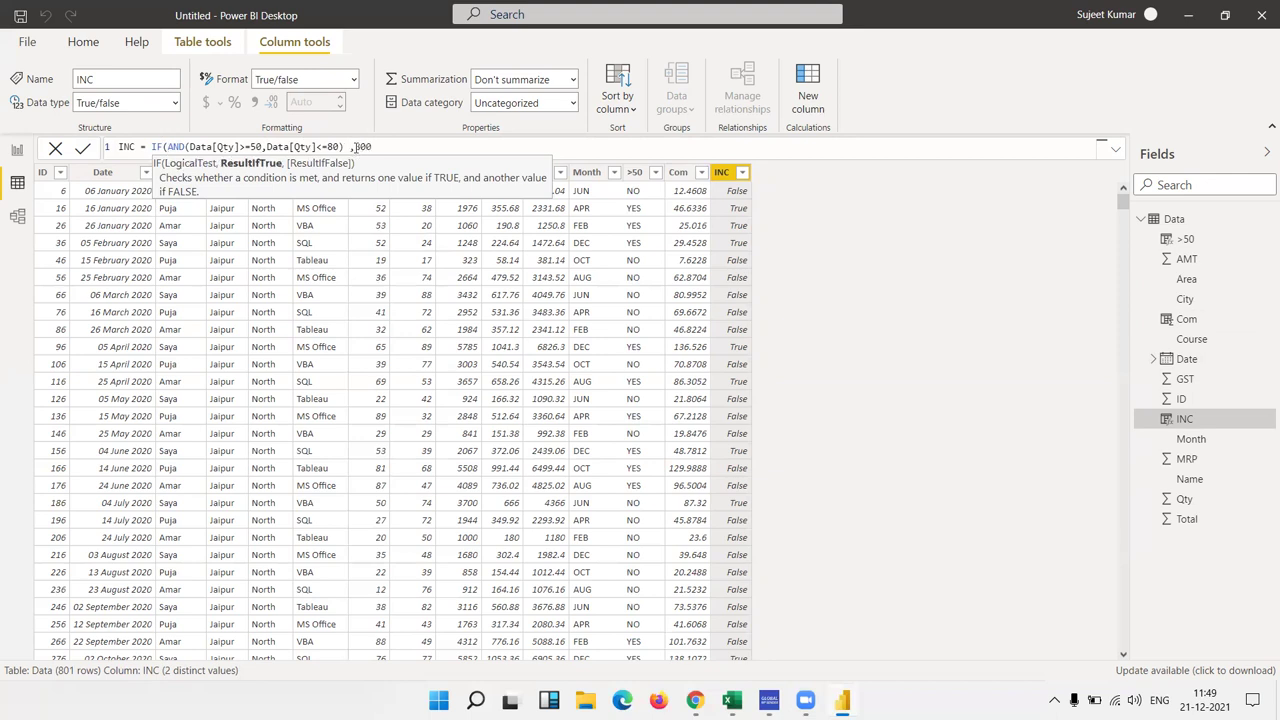
pyautogui.write(',100')
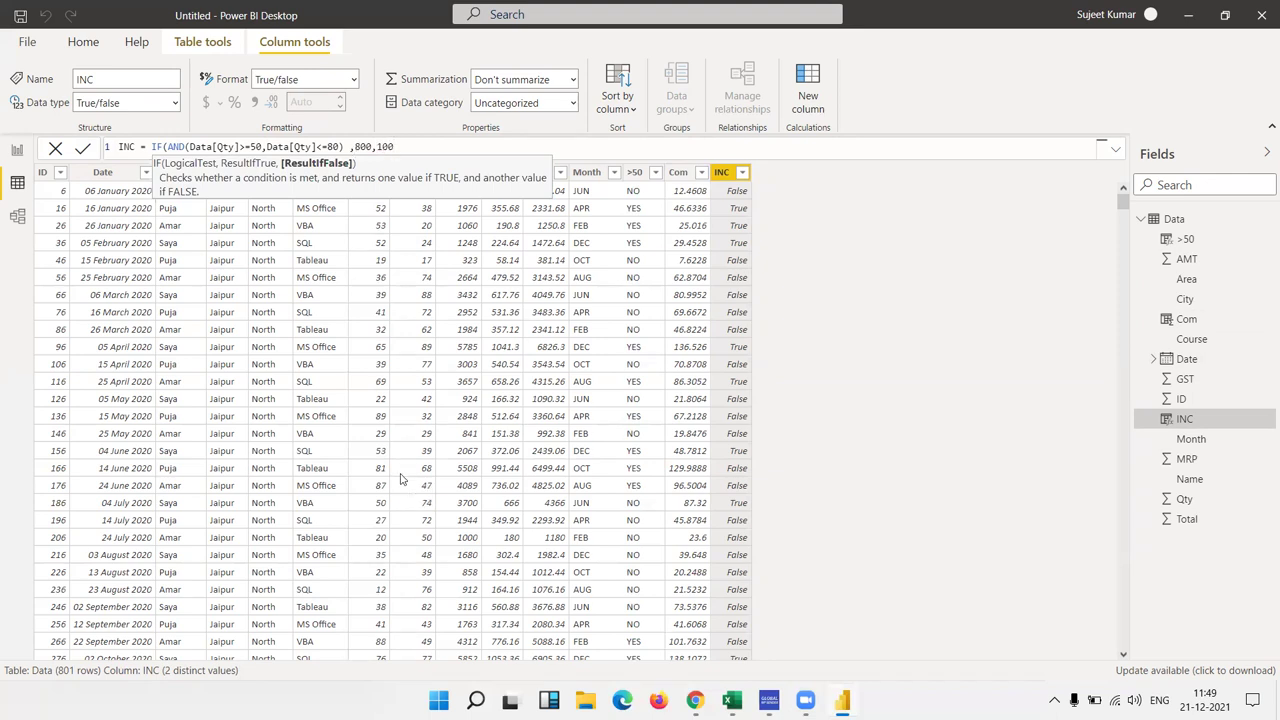
pyautogui.write(')')
pyautogui.press('Return')
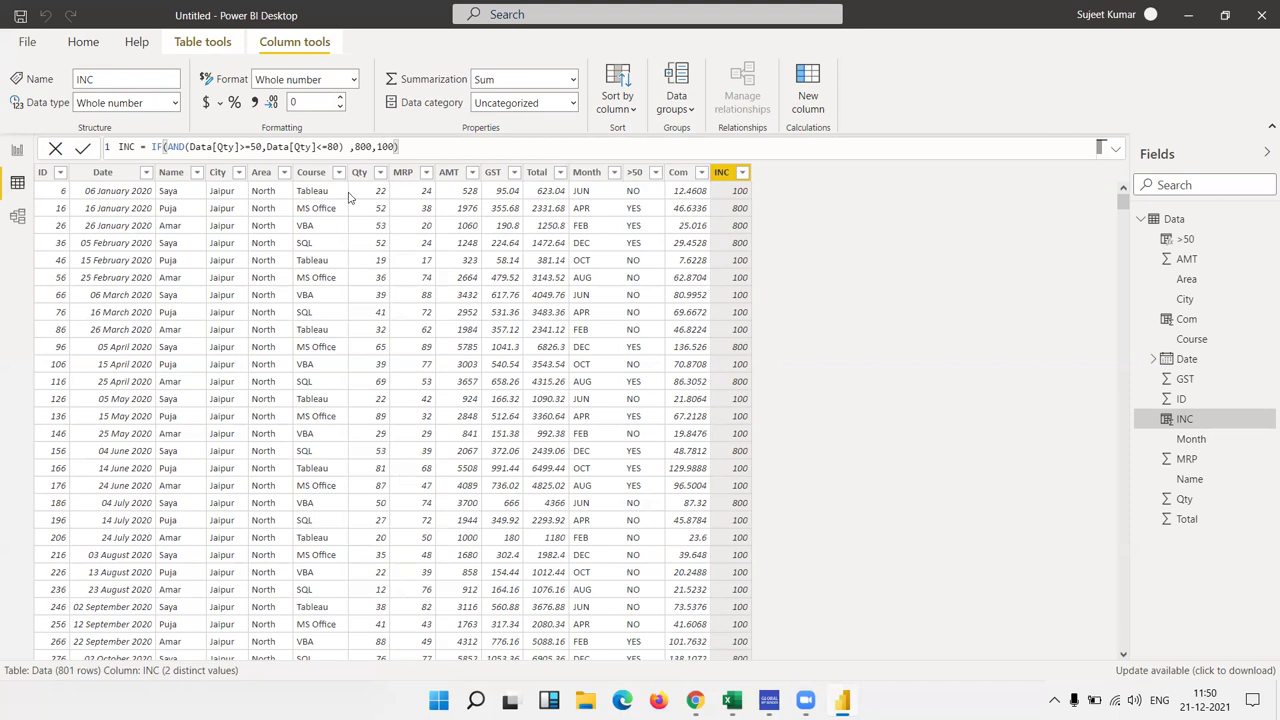
# Remove the IF wrapper and 800/100 results, leaving AND(Data[Qty]>=50,Data[Qty]<=80).
pyautogui.press('BackSpace')
pyautogui.press('BackSpace')
pyautogui.press('BackSpace')
pyautogui.press('BackSpace')
pyautogui.press('BackSpace')
pyautogui.press('BackSpace')
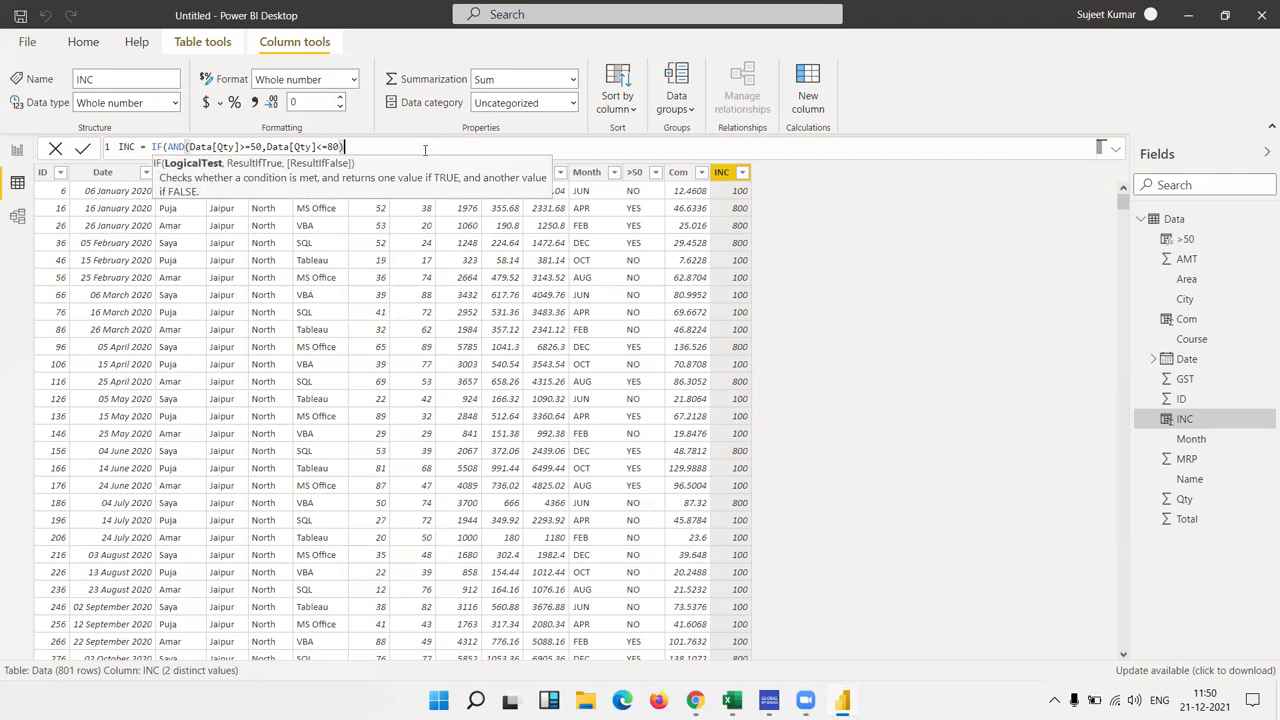
pyautogui.press('Left')
pyautogui.press('Left')
pyautogui.press('Left')
pyautogui.press('Left')
pyautogui.press('Left')
pyautogui.press('Left')
pyautogui.press('Left')
pyautogui.press('Left')
pyautogui.press('Left')
pyautogui.press('Left')
pyautogui.press('BackSpace')
pyautogui.press('Delete')
pyautogui.press('Delete')
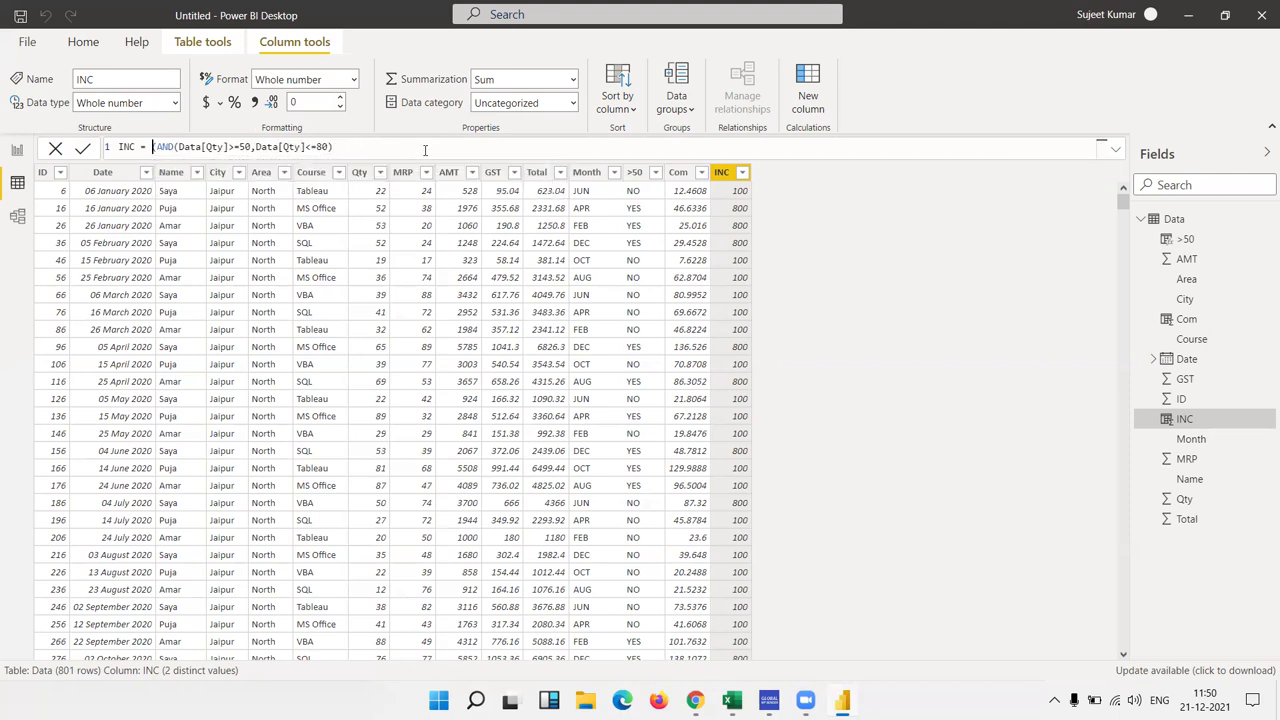
pyautogui.press('Delete')
pyautogui.press('Right')
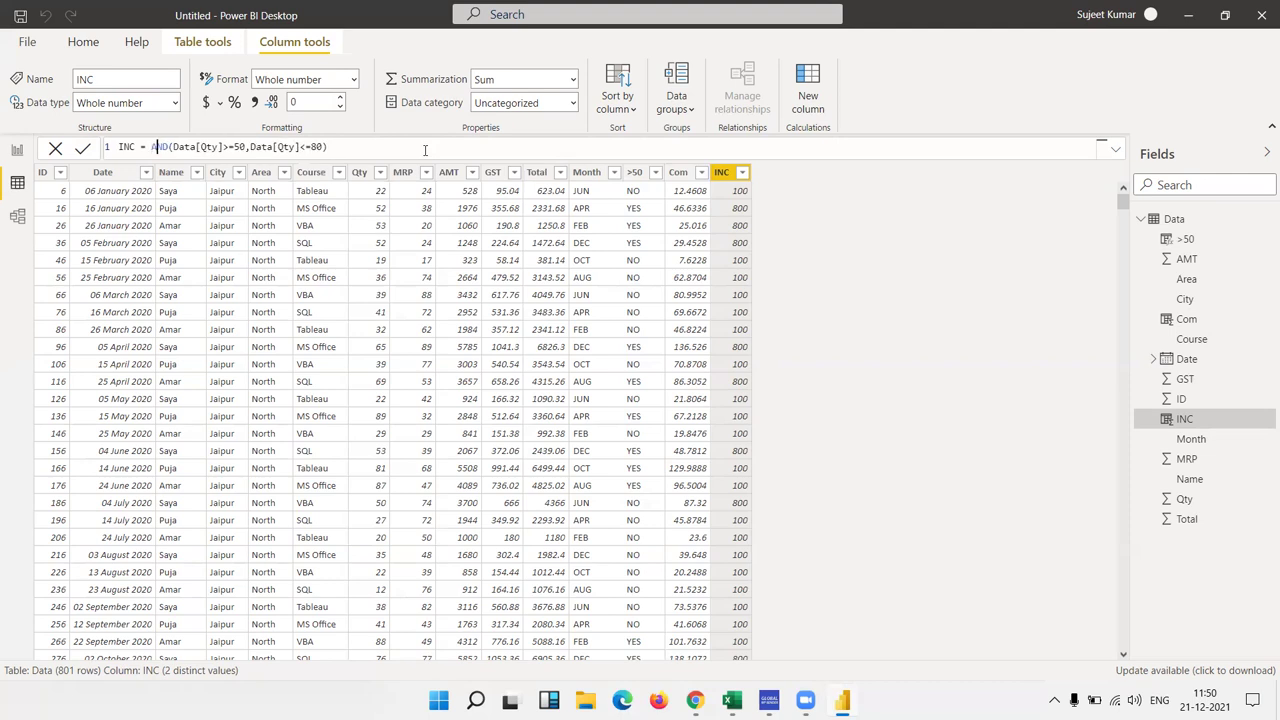
pyautogui.press('Right')
pyautogui.press('Right')
pyautogui.press('Right')
pyautogui.press('Right')
pyautogui.press('Right')
pyautogui.press('Right')
pyautogui.press('Right')
pyautogui.press('Right')
pyautogui.press('End')
pyautogui.press('BackSpace')
pyautogui.write(',')
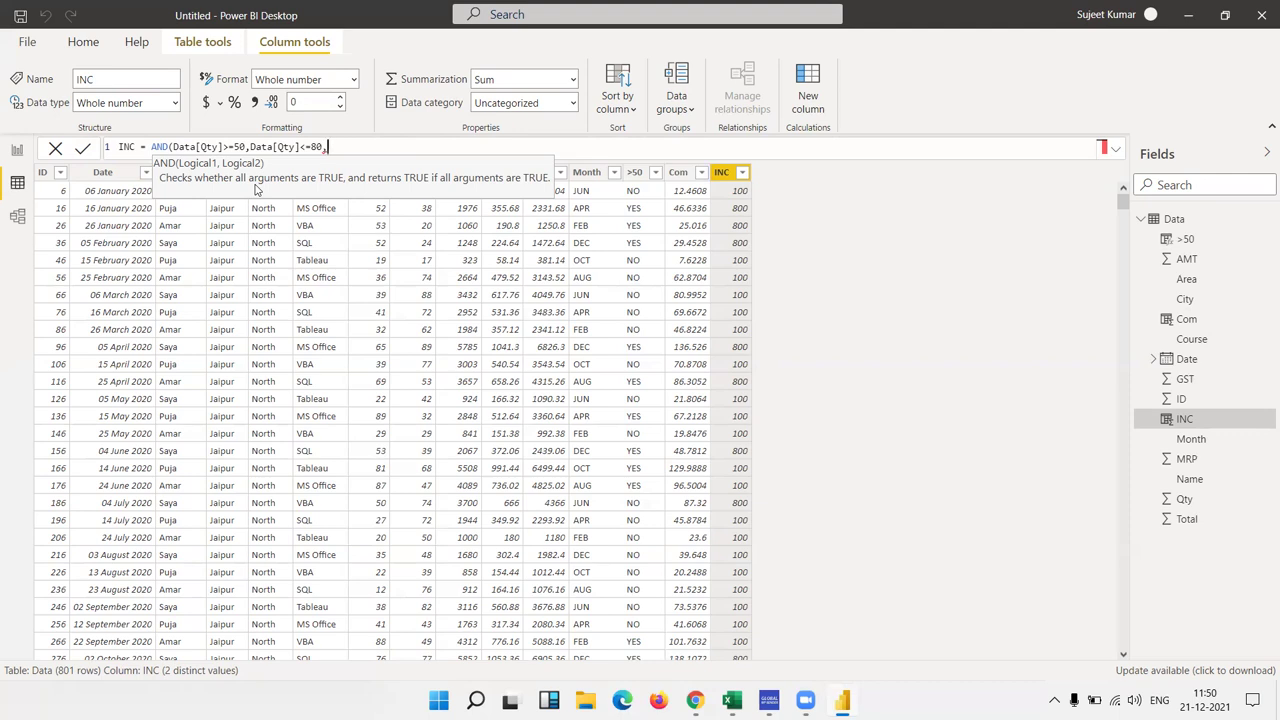
pyautogui.press('BackSpace')
pyautogui.write(')')
pyautogui.press('Return')
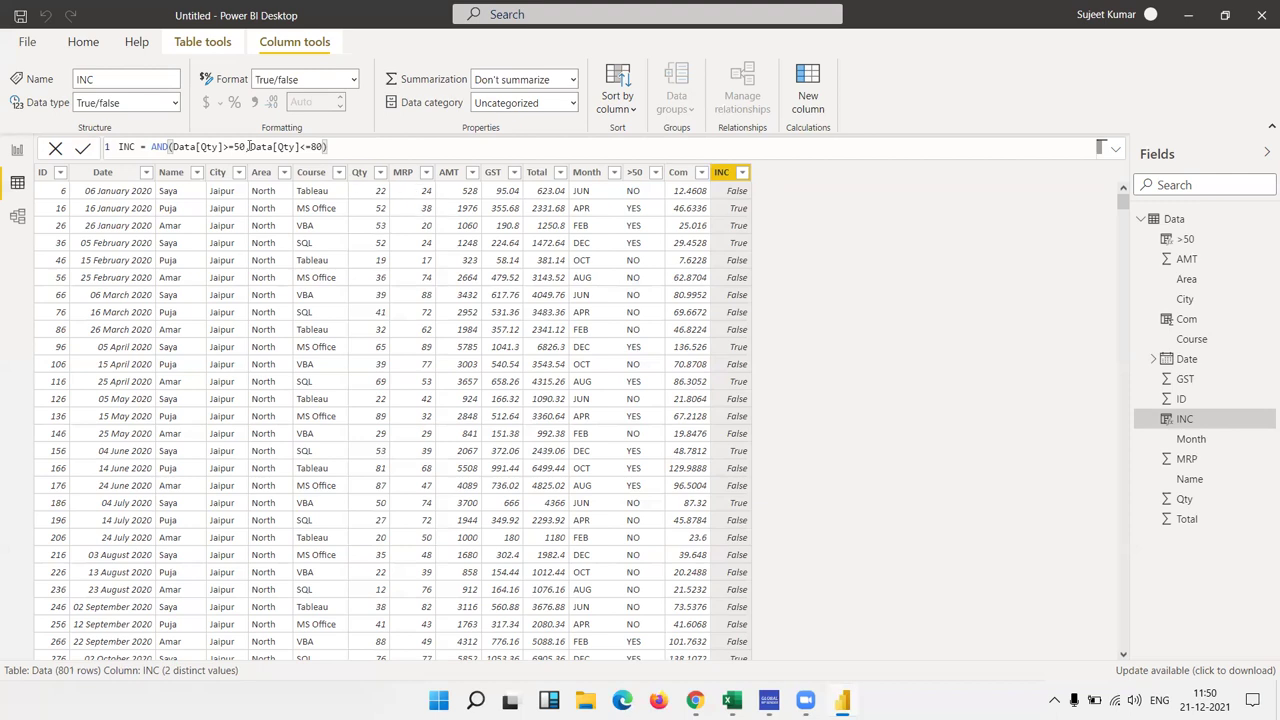
# Nest the INC AND expression inside another AND with a Data[AMT]>50 condition.
pyautogui.click(146, 147)
pyautogui.write('AND(')
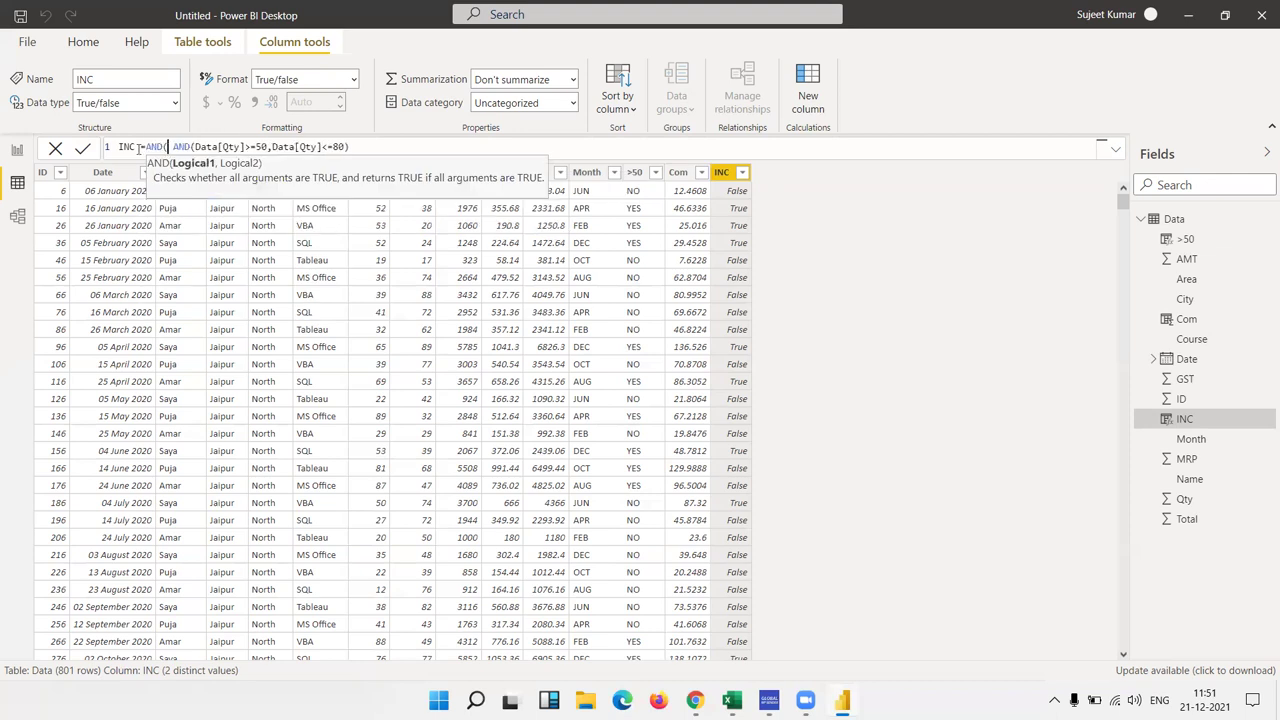
pyautogui.moveTo(348, 147)
pyautogui.mouseDown()
pyautogui.moveTo(198, 135)
pyautogui.moveTo(173, 147)
pyautogui.mouseUp()
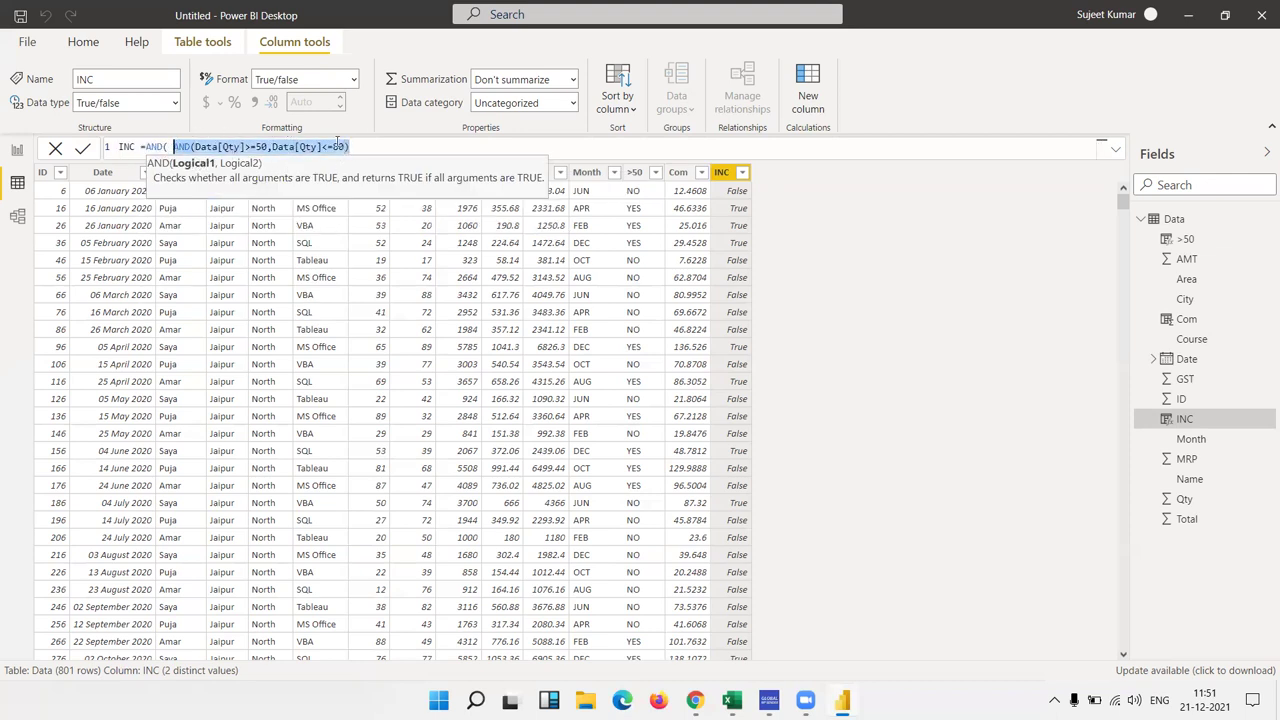
pyautogui.click(370, 147)
pyautogui.write(',')
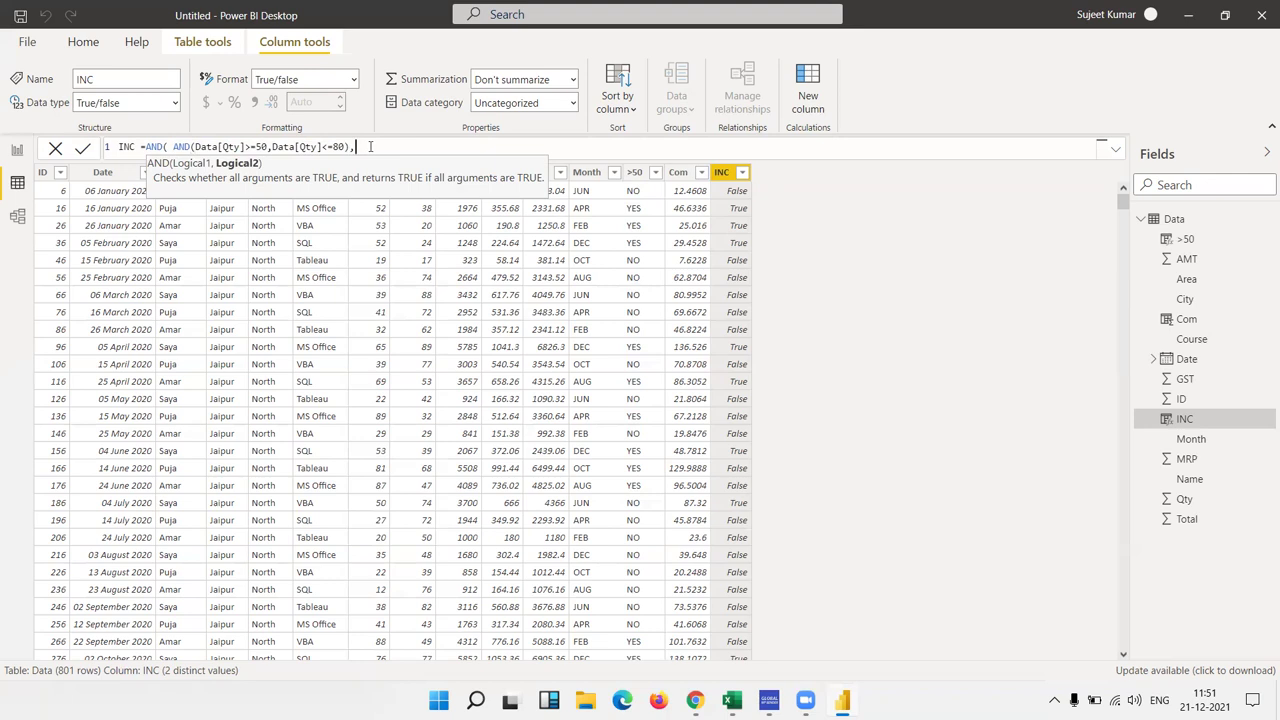
pyautogui.write('am')
pyautogui.press('Tab')
pyautogui.write('>')
pyautogui.write('50')
pyautogui.write(',')
pyautogui.press('BackSpace')
pyautogui.write(')')
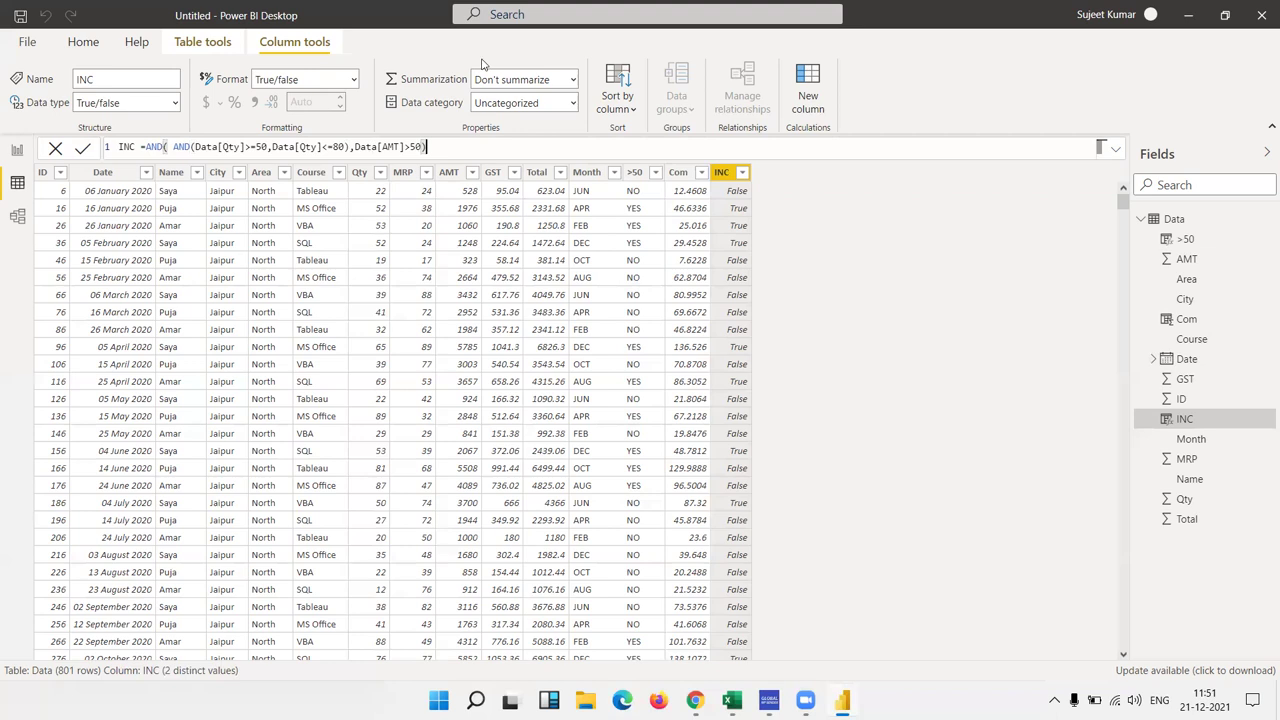
# Replace the AMT reference with Data[MRP], making the condition Data[MRP]>50.
pyautogui.click(385, 146)
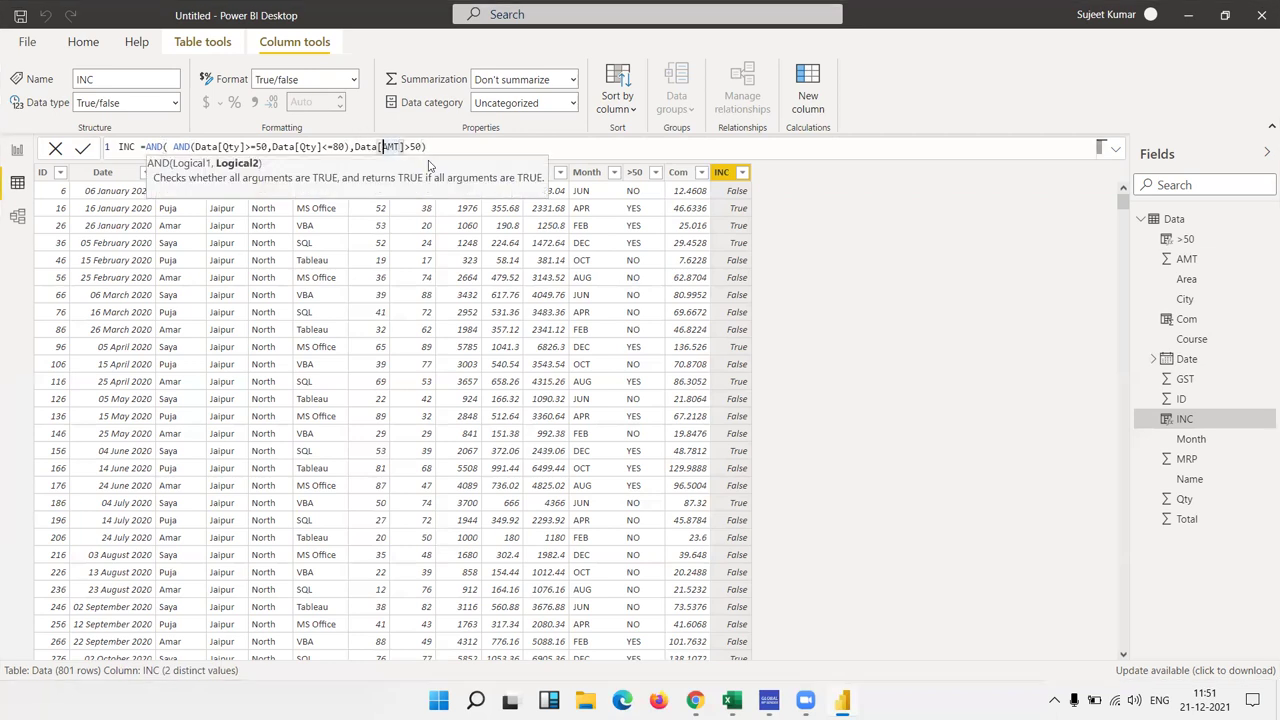
pyautogui.press('Delete')
pyautogui.press('Delete')
pyautogui.press('Delete')
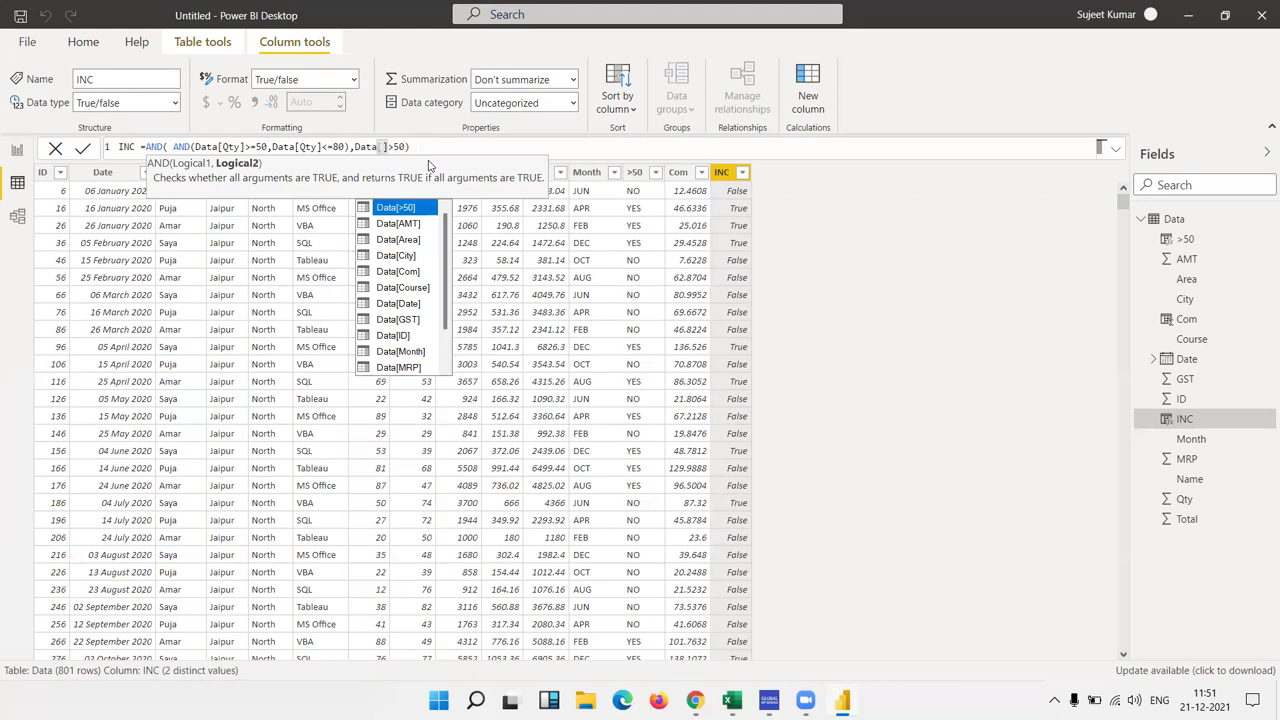
pyautogui.press('Down')
pyautogui.press('Down')
pyautogui.press('Down')
pyautogui.press('Up')
pyautogui.press('Up')
pyautogui.press('Down')
pyautogui.press('Down')
pyautogui.press('Down')
pyautogui.press('Down')
pyautogui.press('Down')
pyautogui.press('Down')
pyautogui.press('Down')
pyautogui.press('Down')
pyautogui.press('Down')
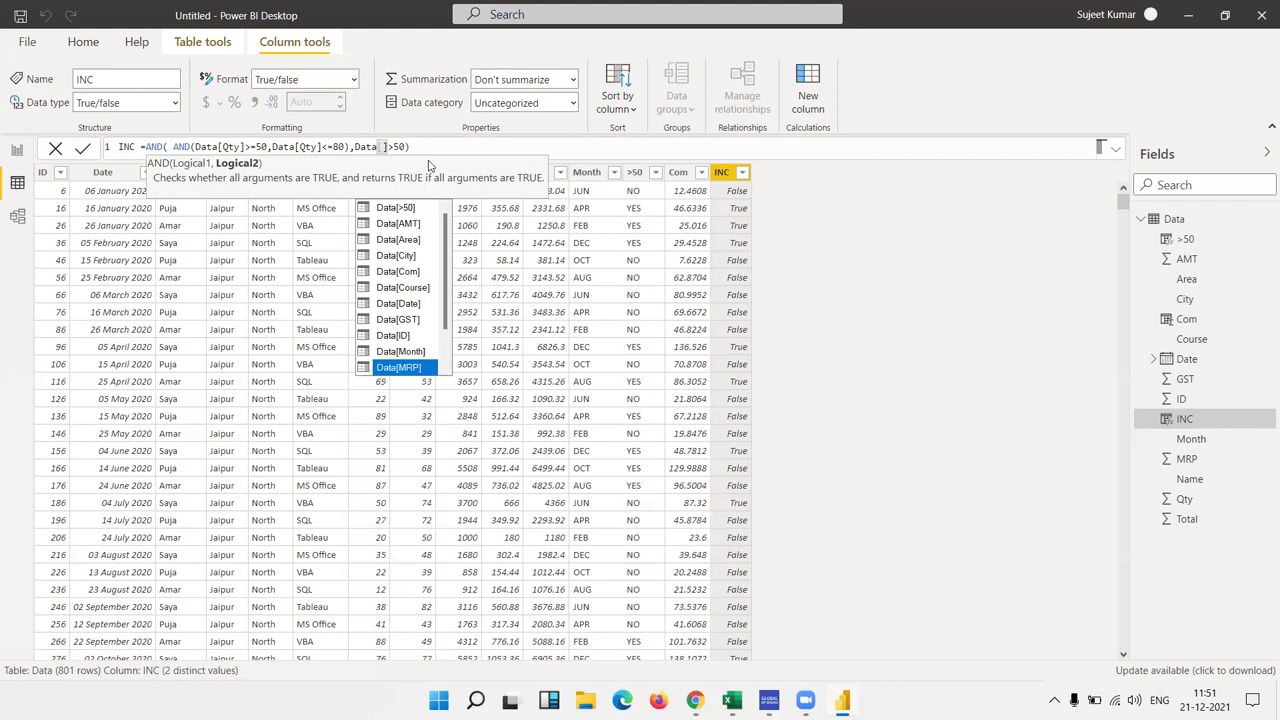
pyautogui.press('Tab')
pyautogui.press('Return')
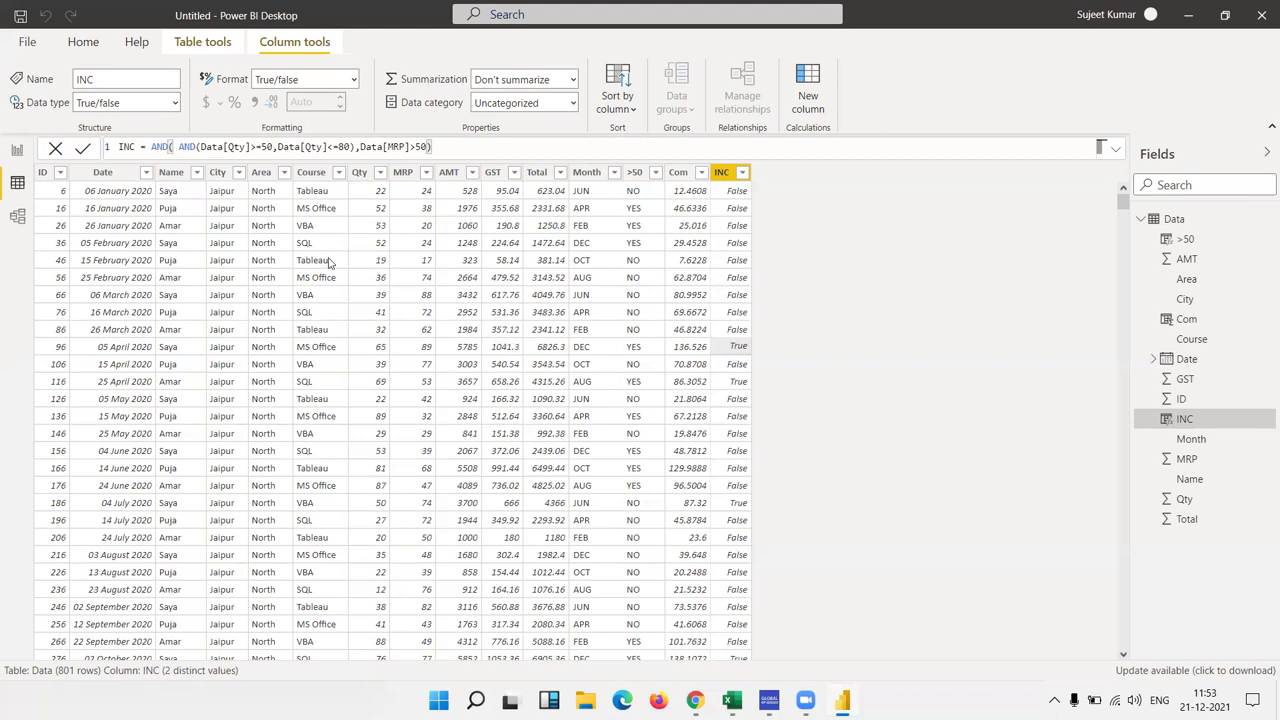
pyautogui.click(308, 218)
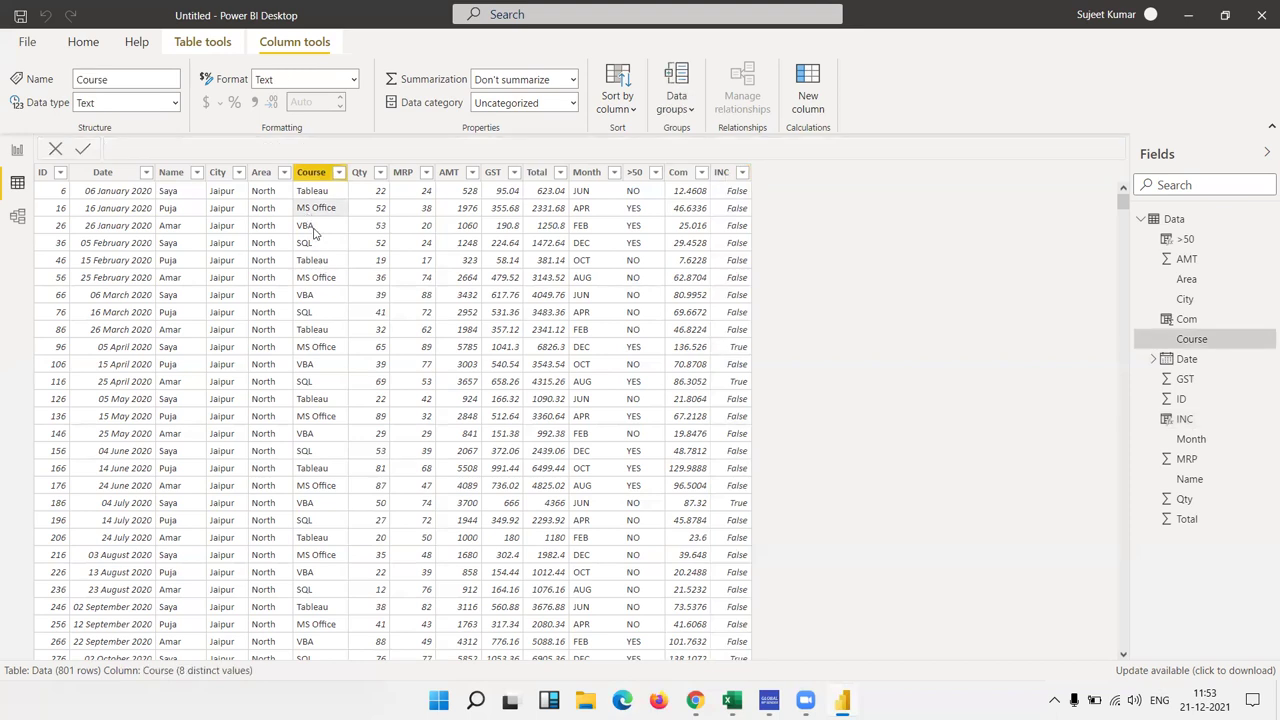
pyautogui.click(313, 231)
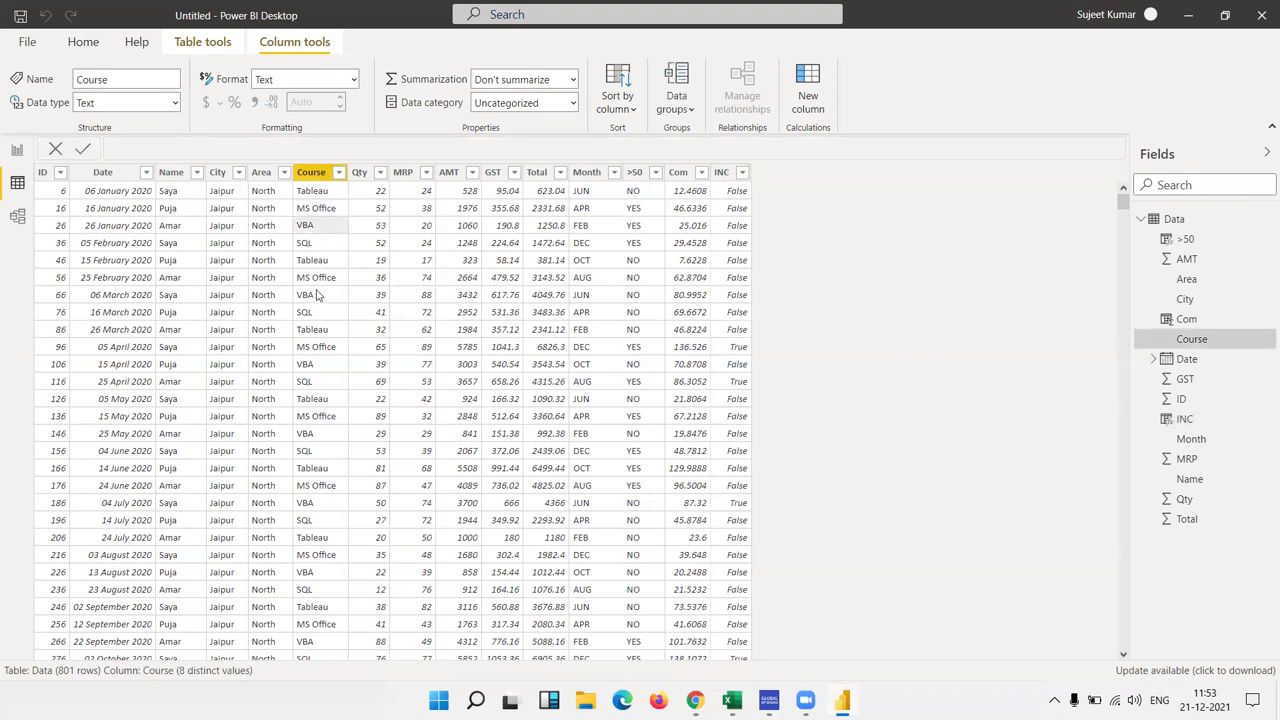
pyautogui.click(317, 332)
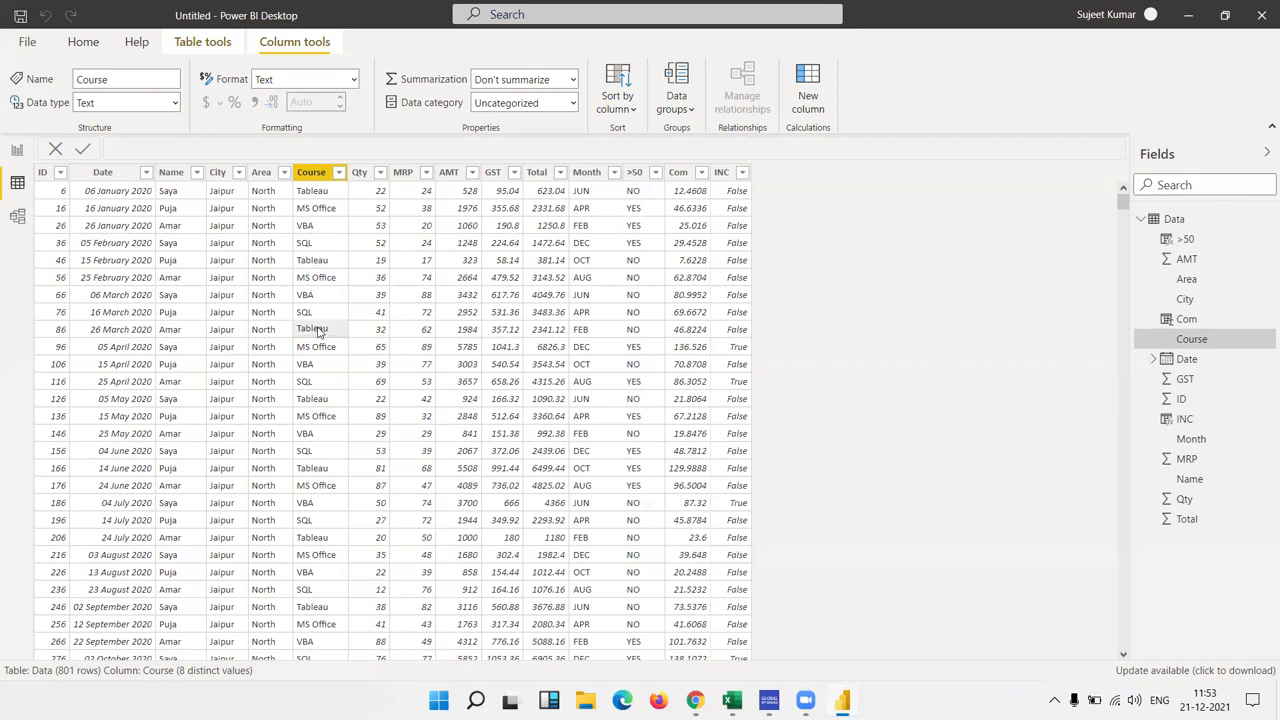
pyautogui.click(313, 231)
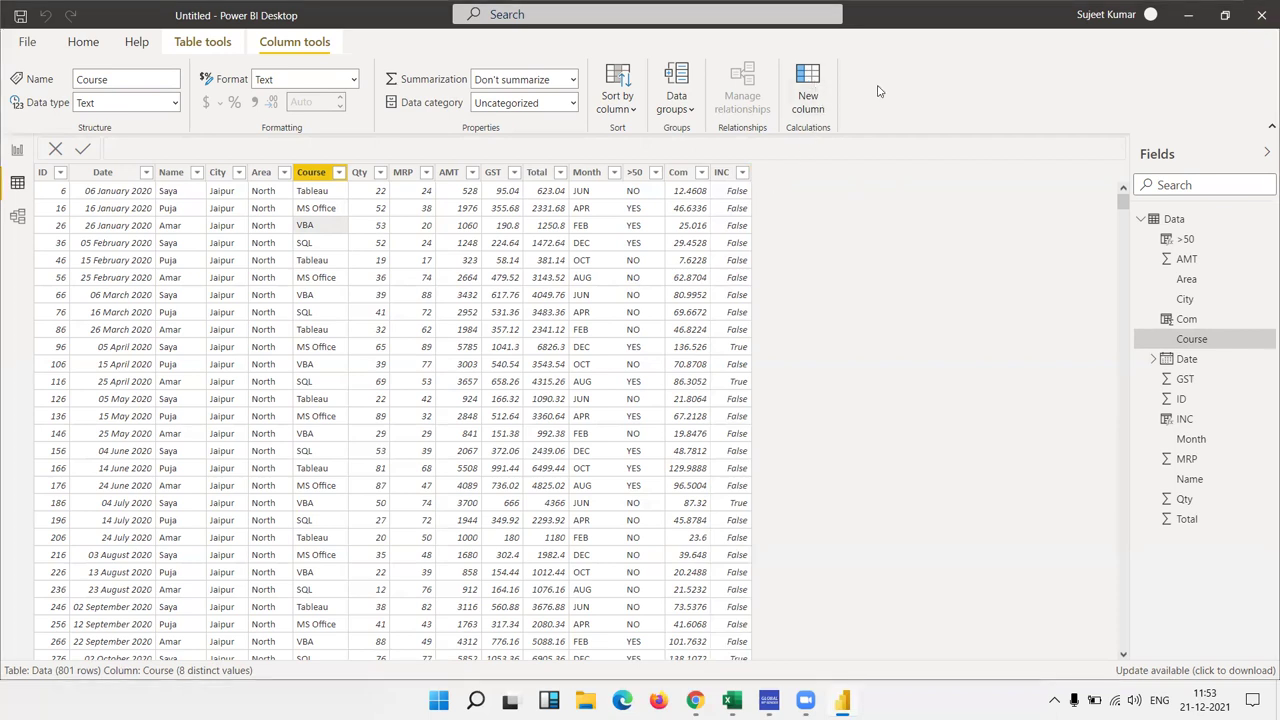
pyautogui.click(822, 100)
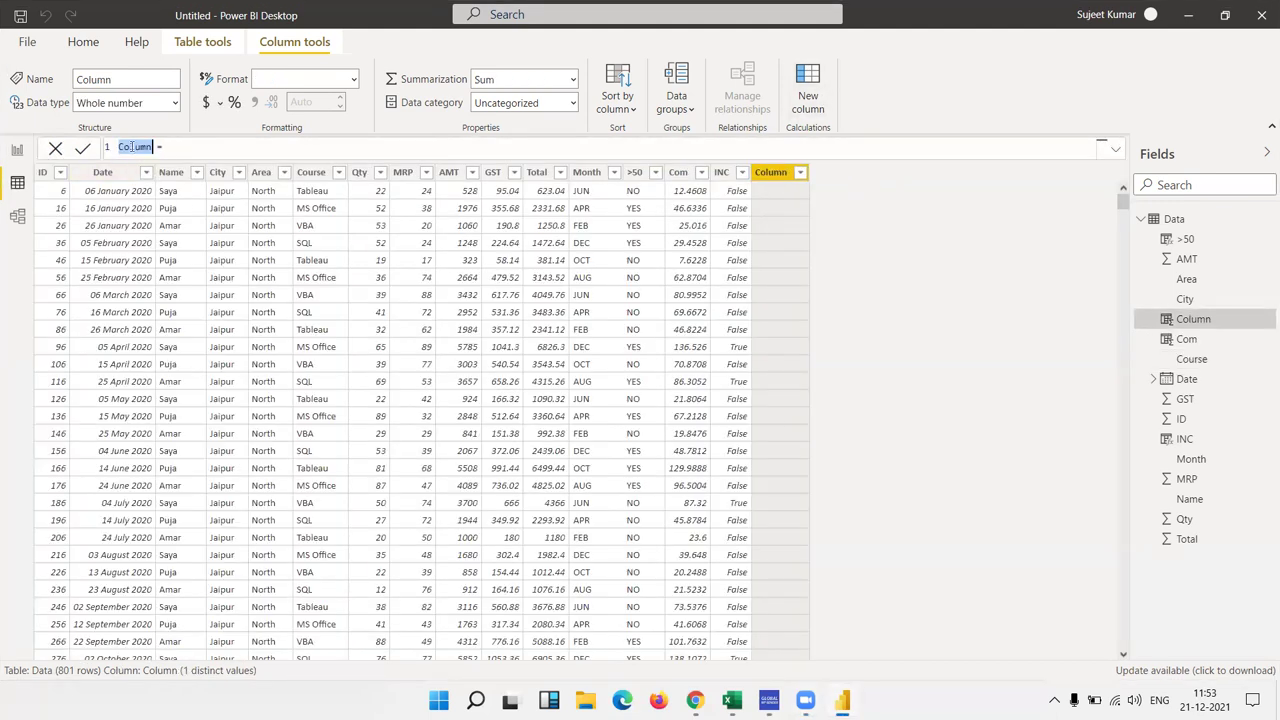
# Enter C_Course = OR(Data[Course]="Excel",Data[Course]="VBA") as a new column.
pyautogui.write('C_Course =')
pyautogui.write('OR(')
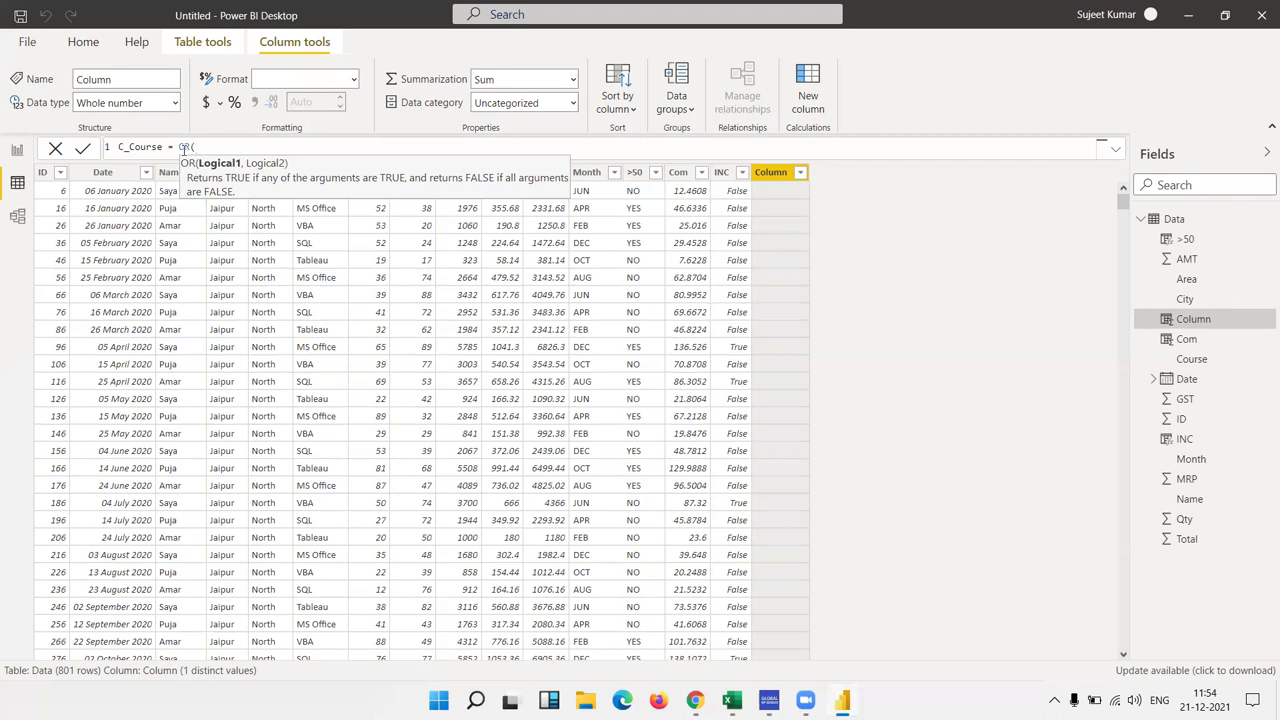
pyautogui.write('cou')
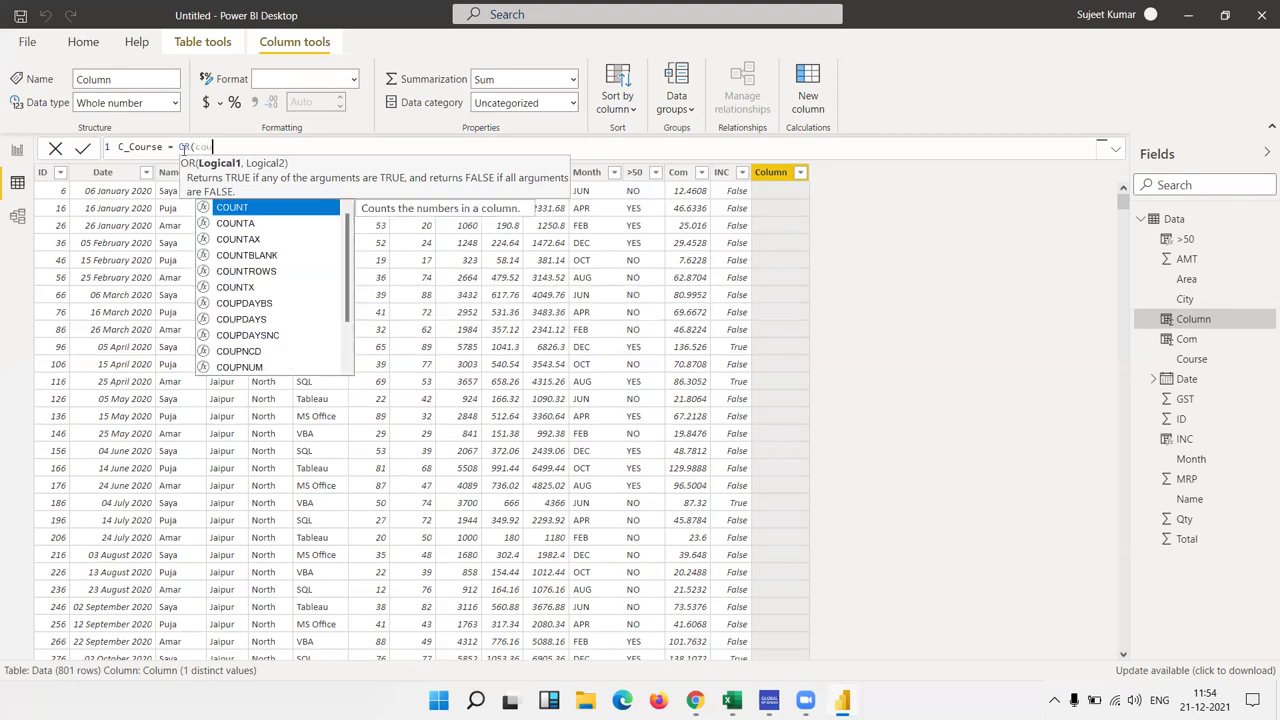
pyautogui.press('Down')
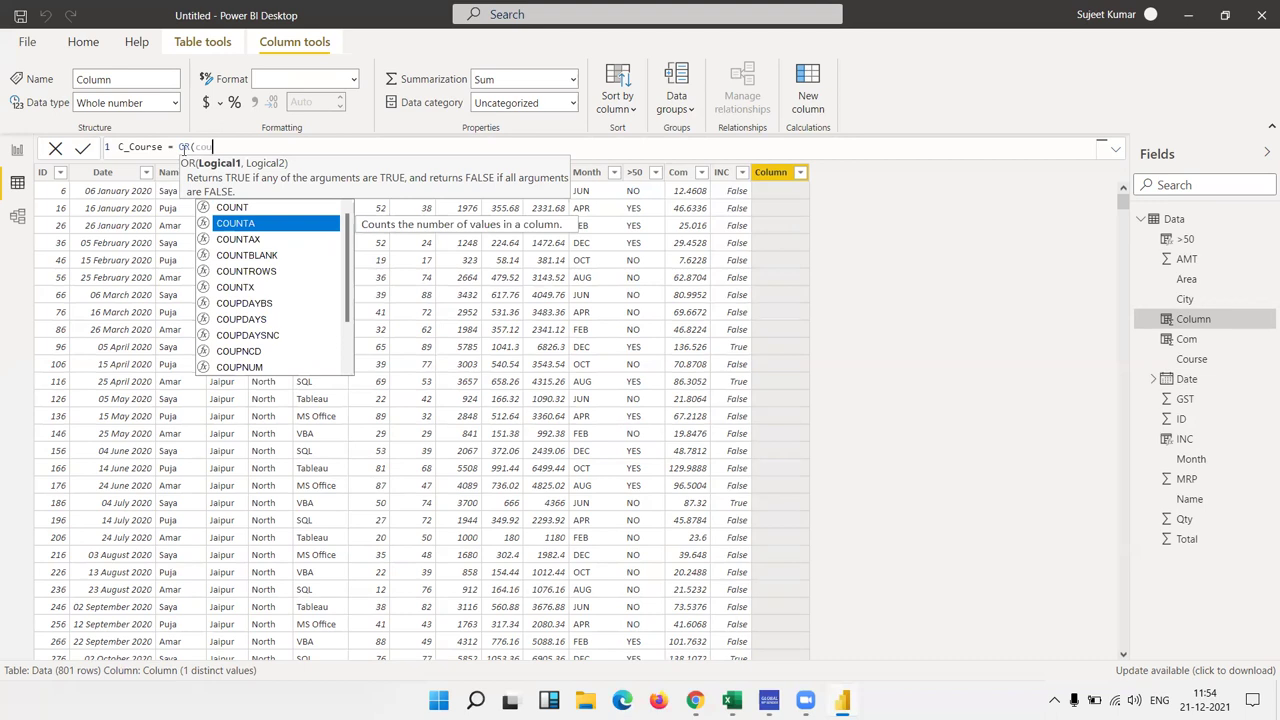
pyautogui.write('r')
pyautogui.press('Tab')
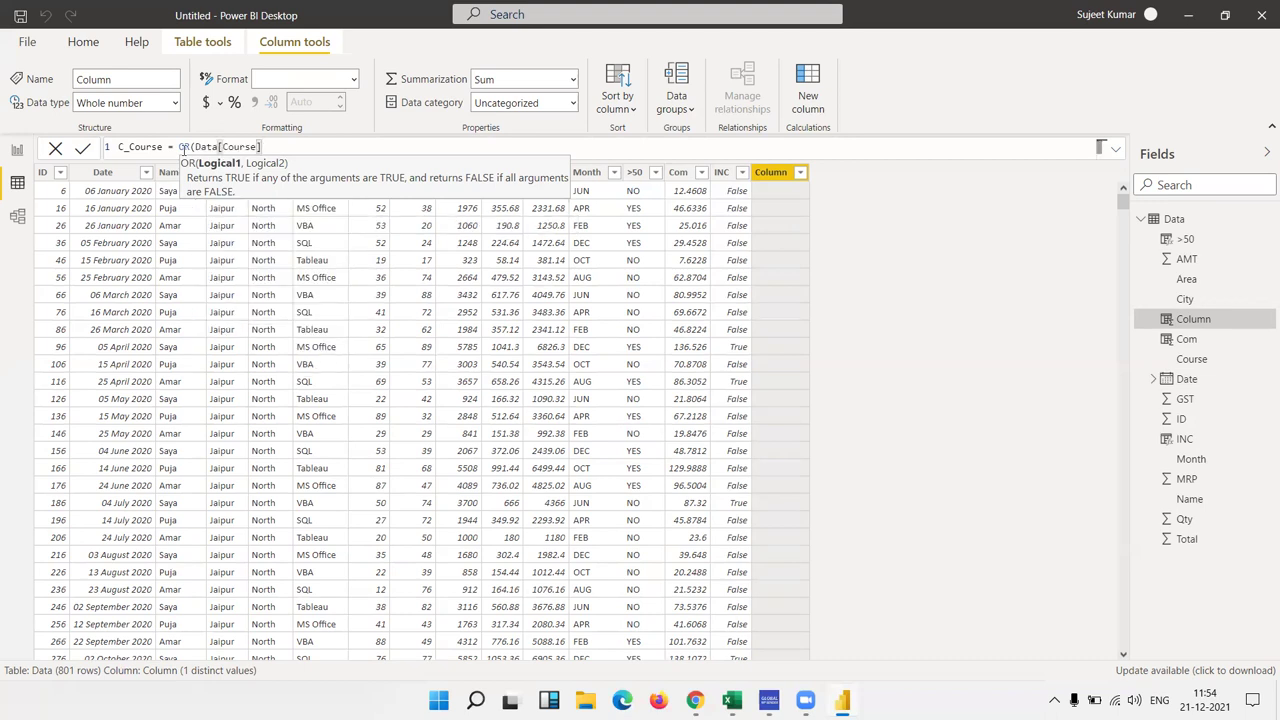
pyautogui.write('="Excel",')
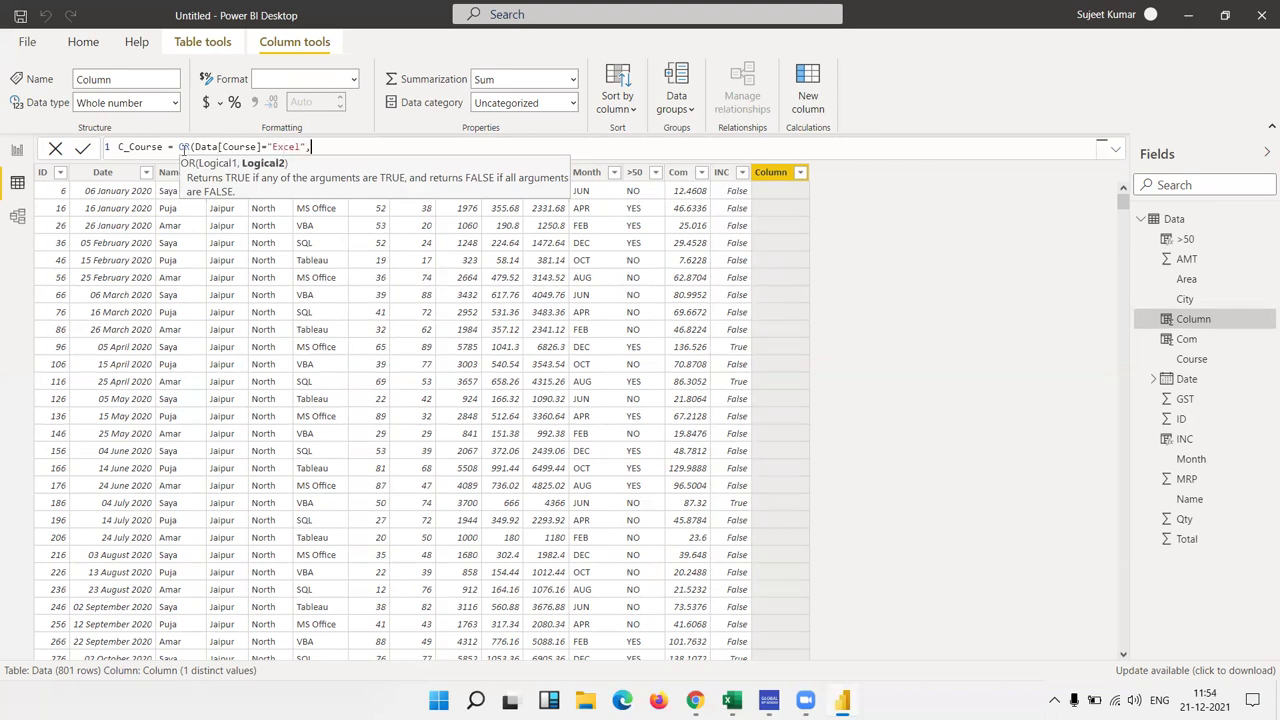
pyautogui.write('cour')
pyautogui.press('Tab')
pyautogui.write('="VBA')
pyautogui.write('")')
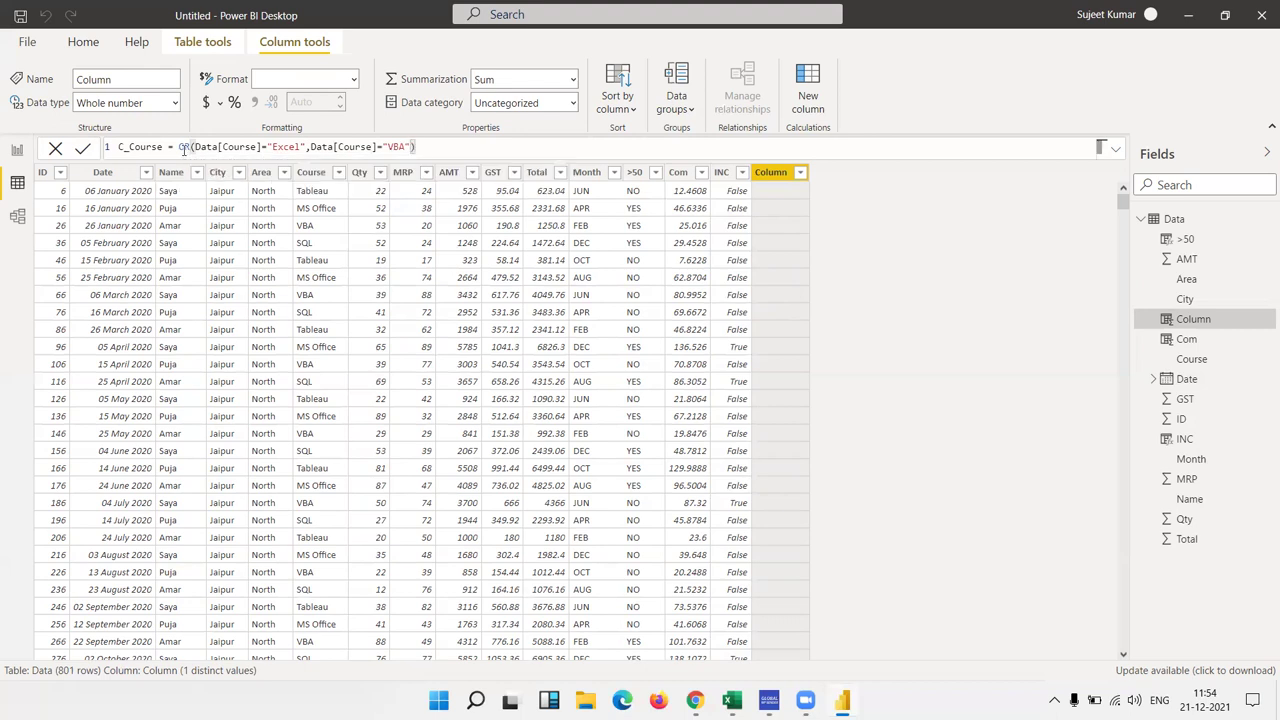
pyautogui.press('Return')
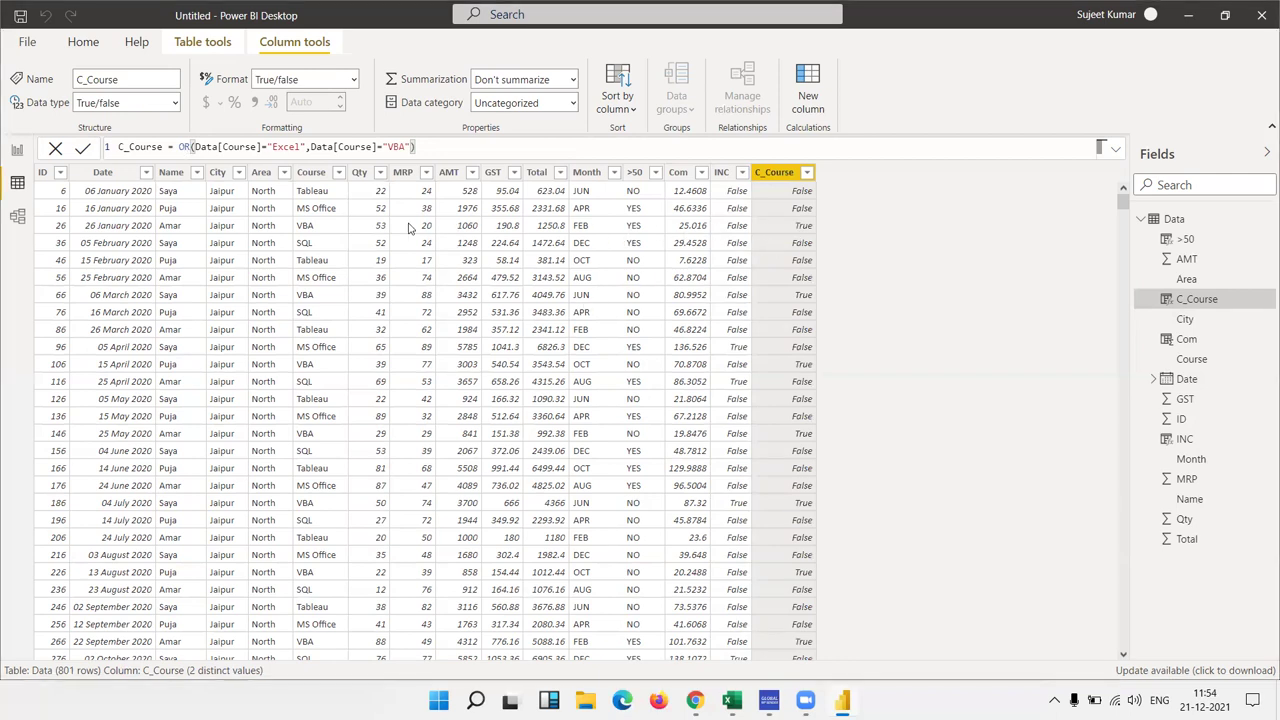
pyautogui.click(337, 237)
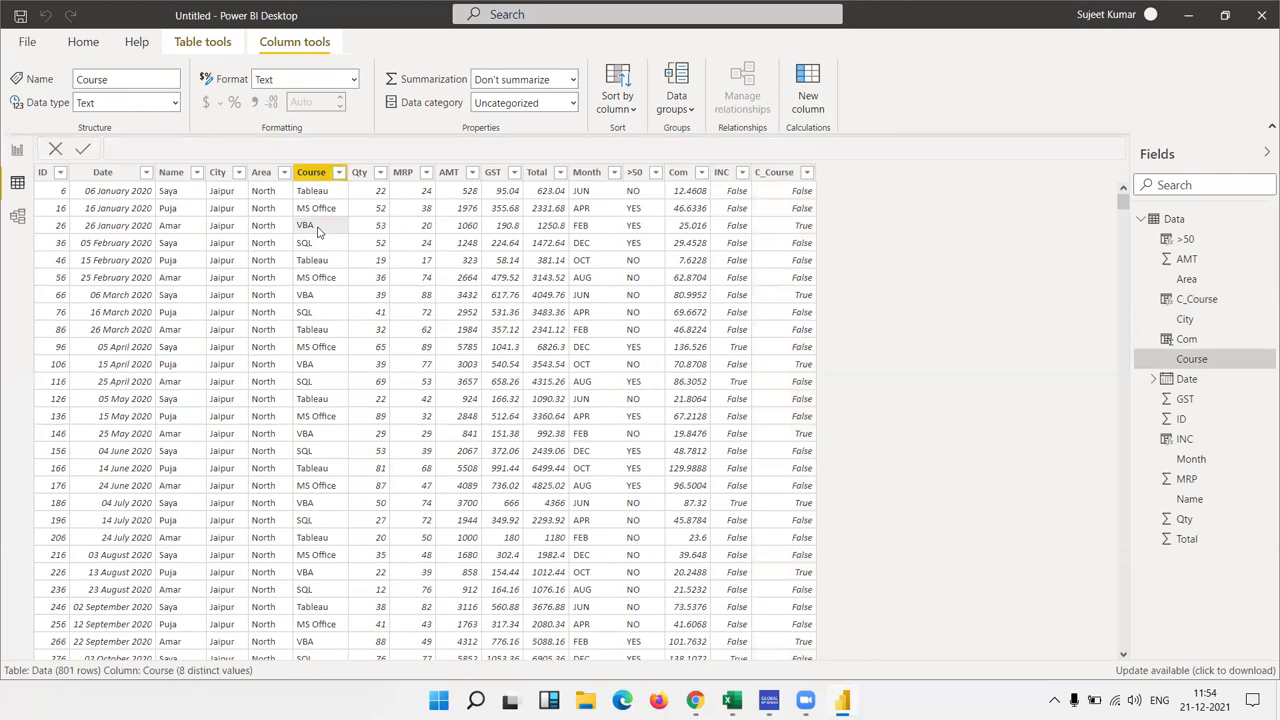
pyautogui.scroll(-10, 625, 420)
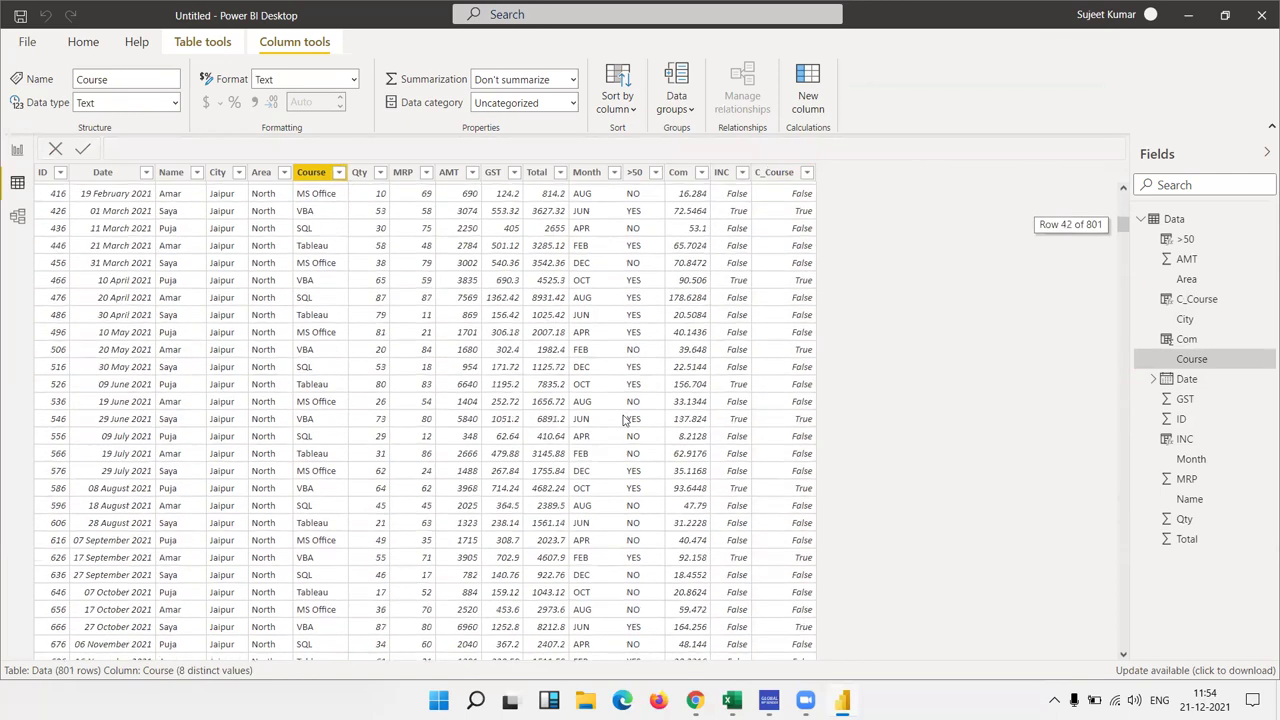
pyautogui.scroll(-8, 625, 420)
pyautogui.scroll(-8, 625, 420)
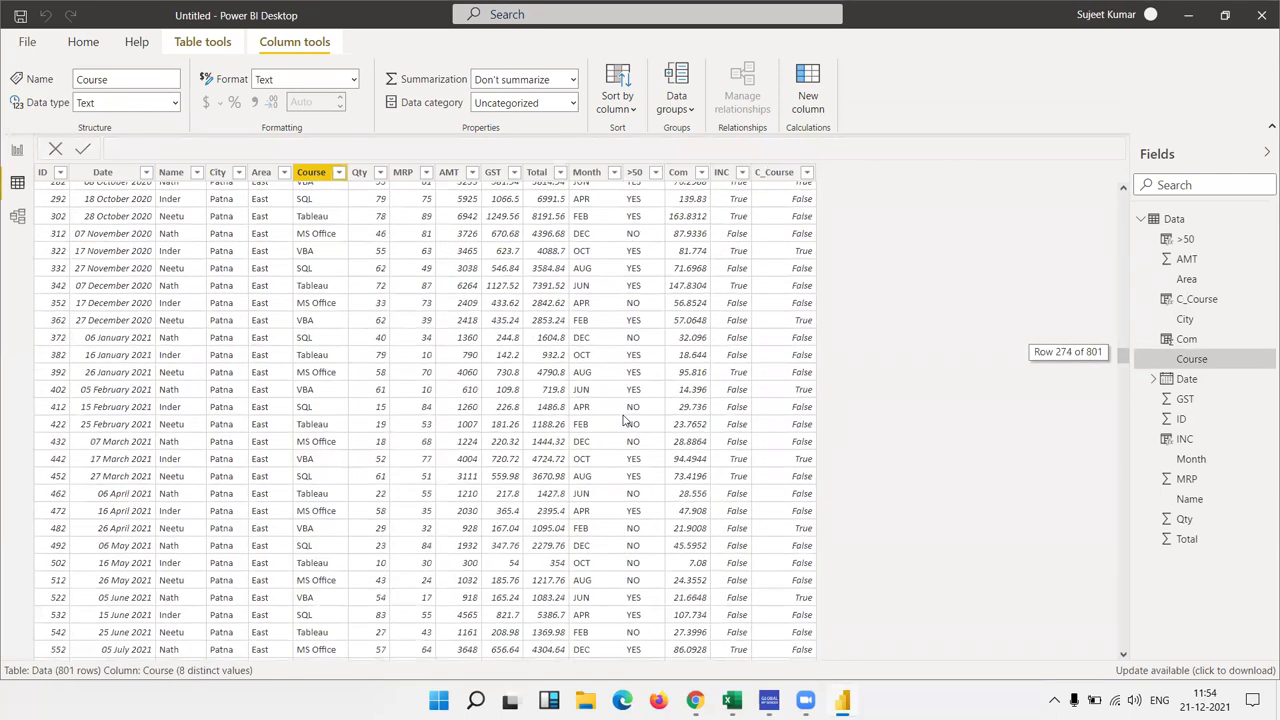
pyautogui.scroll(-8, 623, 419)
pyautogui.scroll(-8, 623, 420)
pyautogui.scroll(5, 623, 420)
pyautogui.scroll(5, 623, 420)
pyautogui.scroll(10, 623, 420)
pyautogui.scroll(10, 623, 420)
pyautogui.scroll(2, 623, 420)
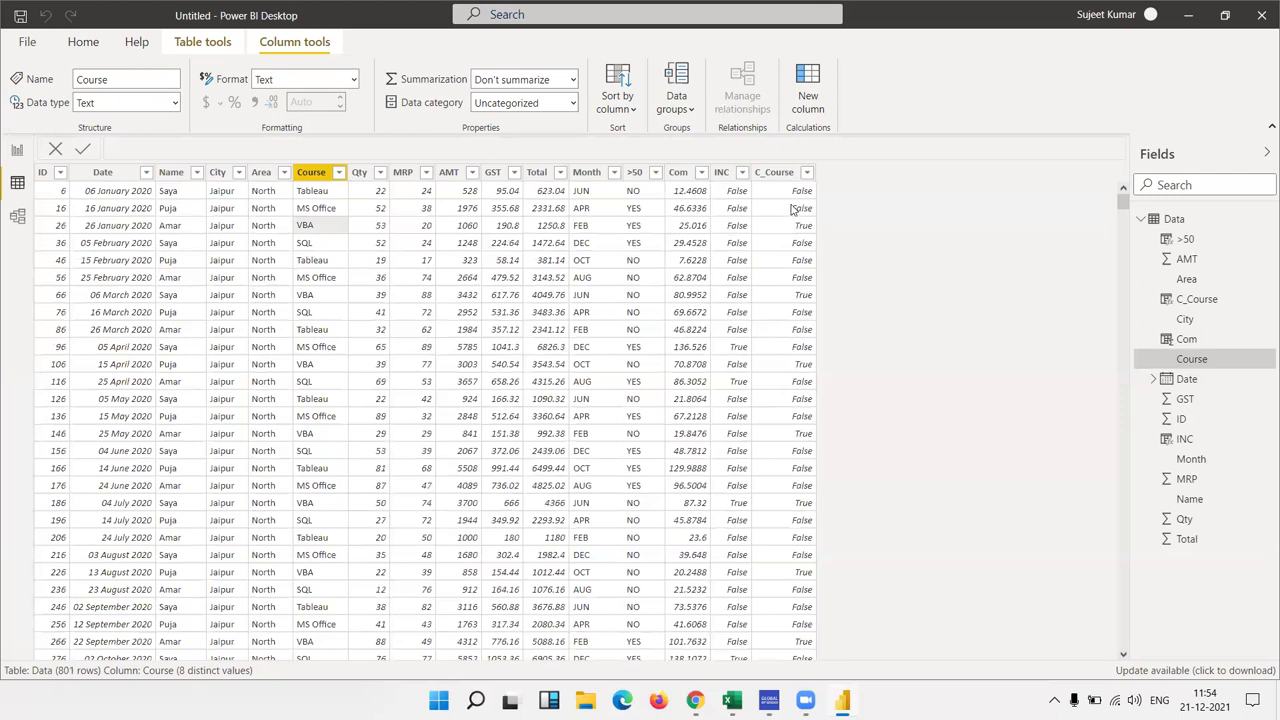
pyautogui.click(775, 172)
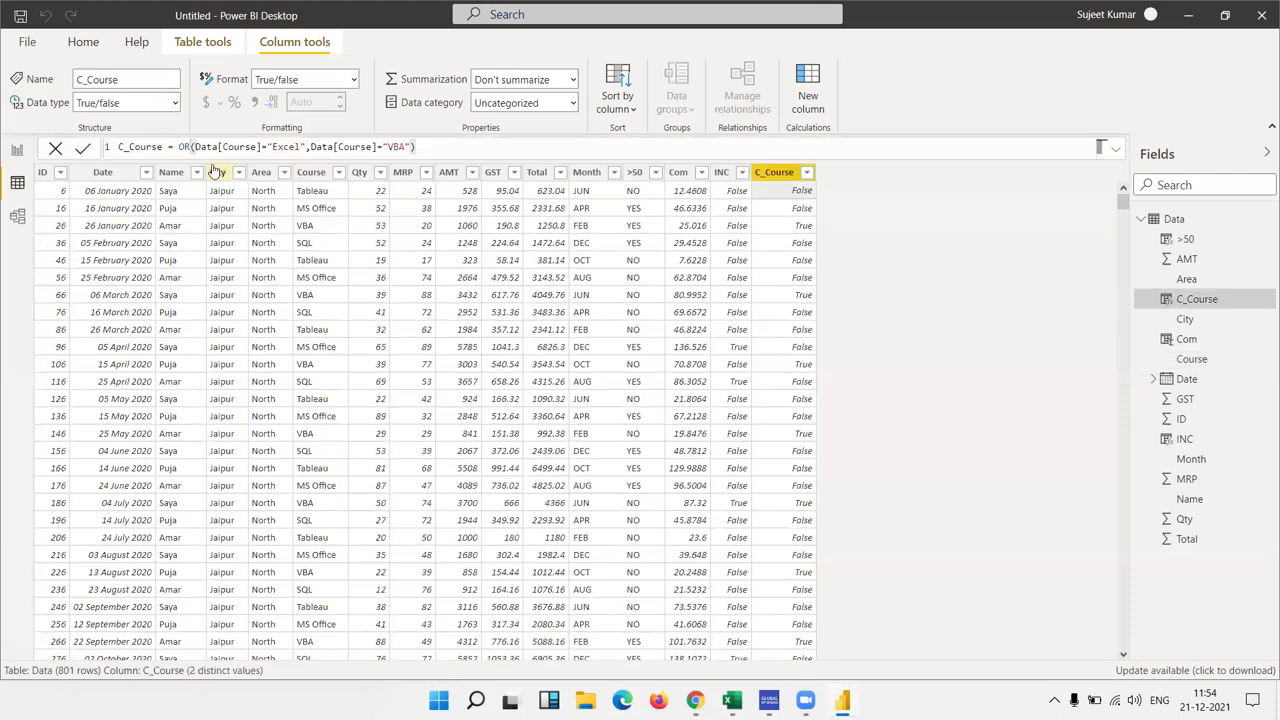
pyautogui.moveTo(418, 147); pyautogui.dragTo(192, 146)
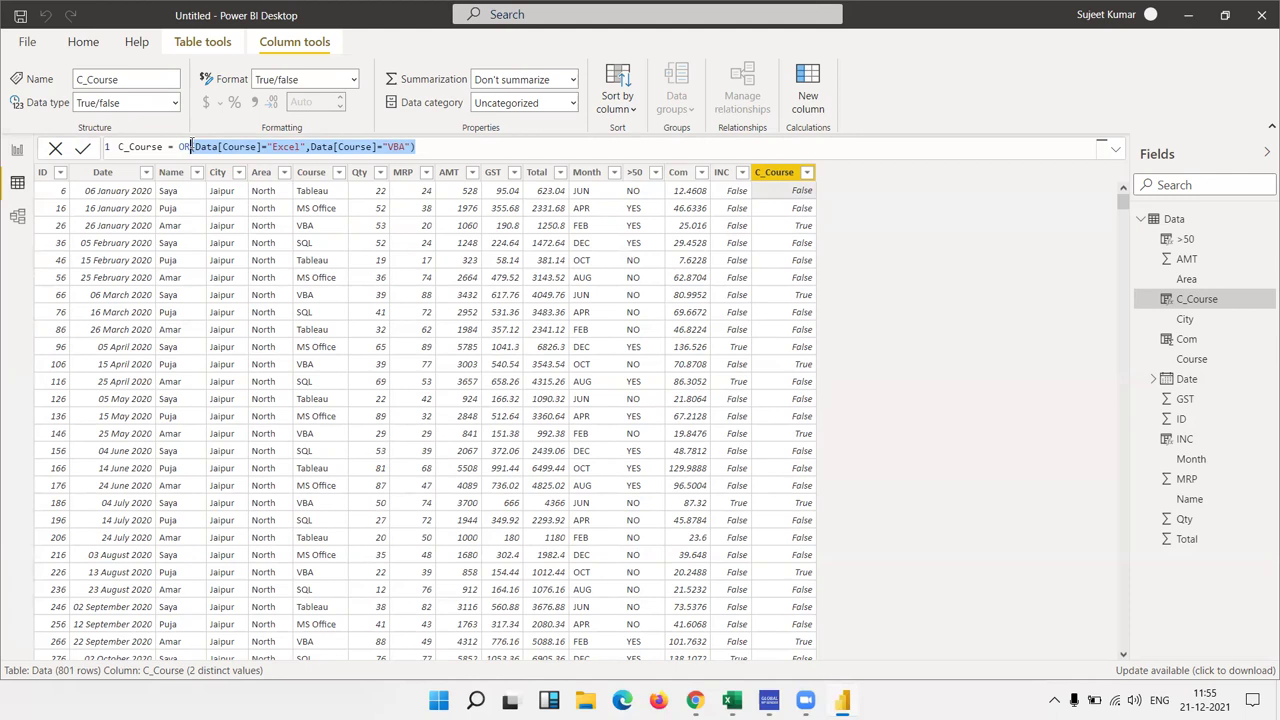
# Wrap the Excel/VBA test in an outer OR that adds Data[Course]="SQL" to C_Course.
pyautogui.click(192, 146)
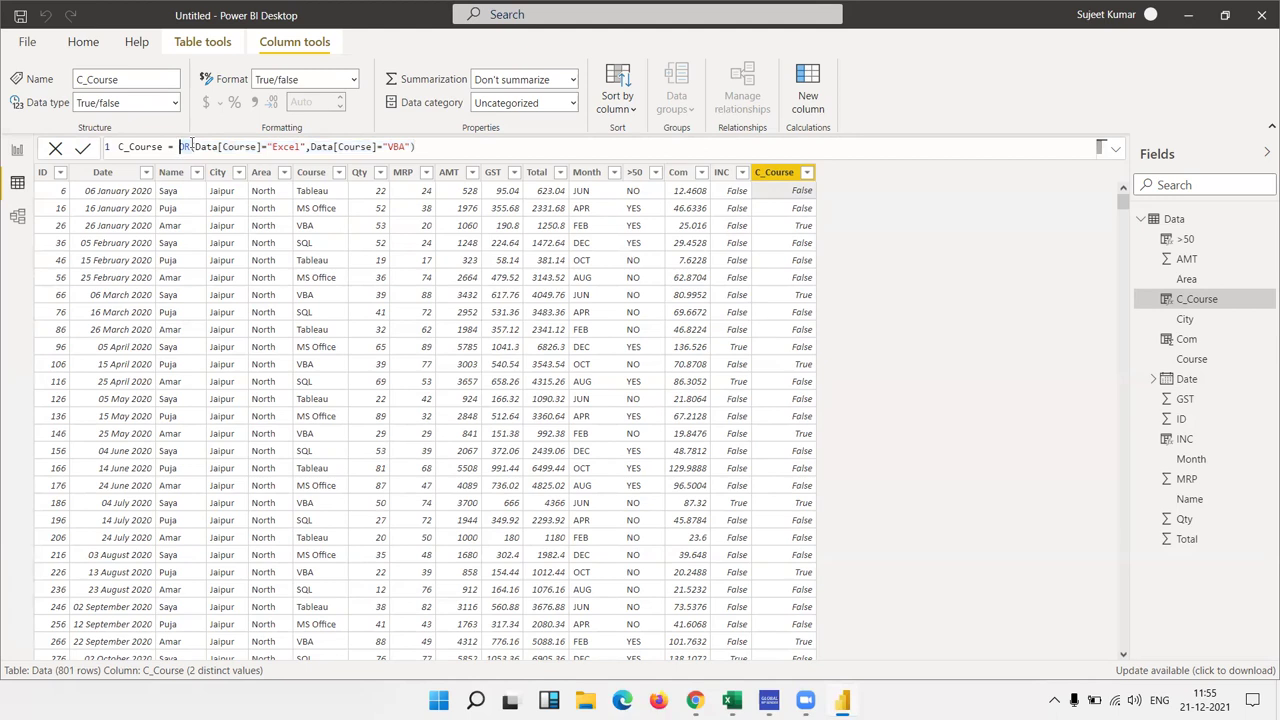
pyautogui.write('or')
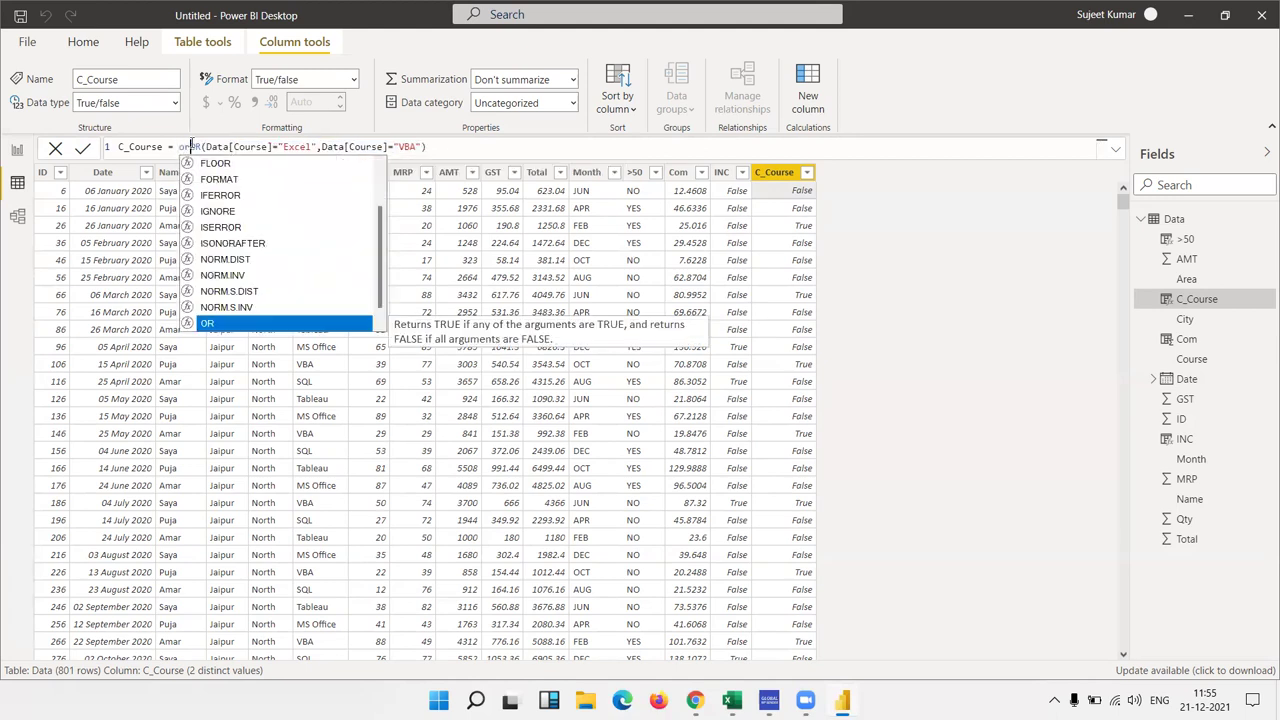
pyautogui.press('Tab')
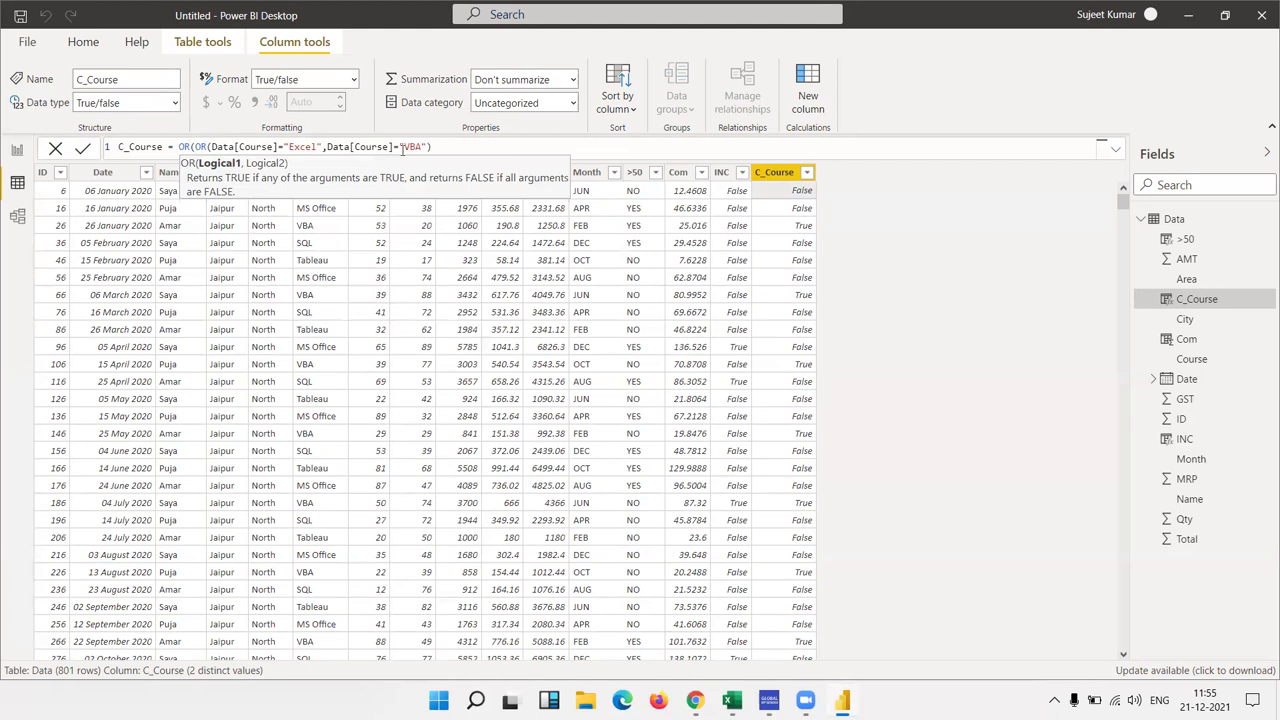
pyautogui.click(454, 147)
pyautogui.write(',')
pyautogui.write('cour')
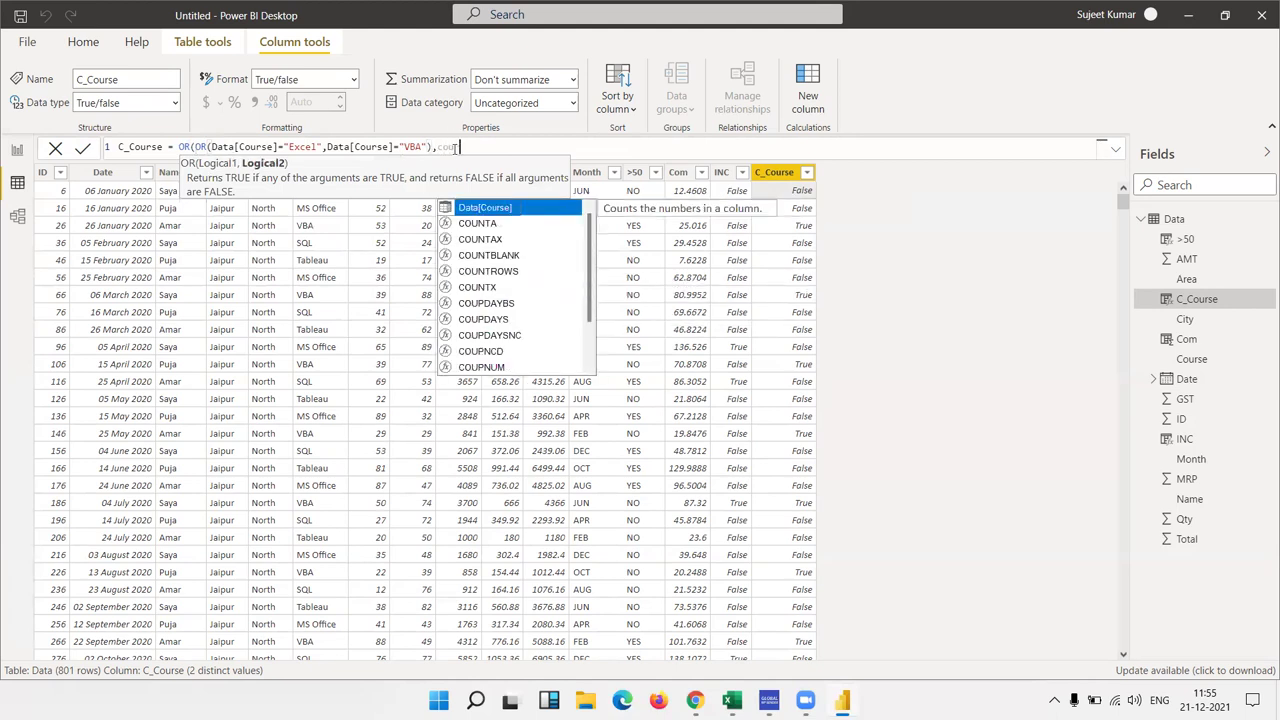
pyautogui.press('Tab')
pyautogui.write('=')
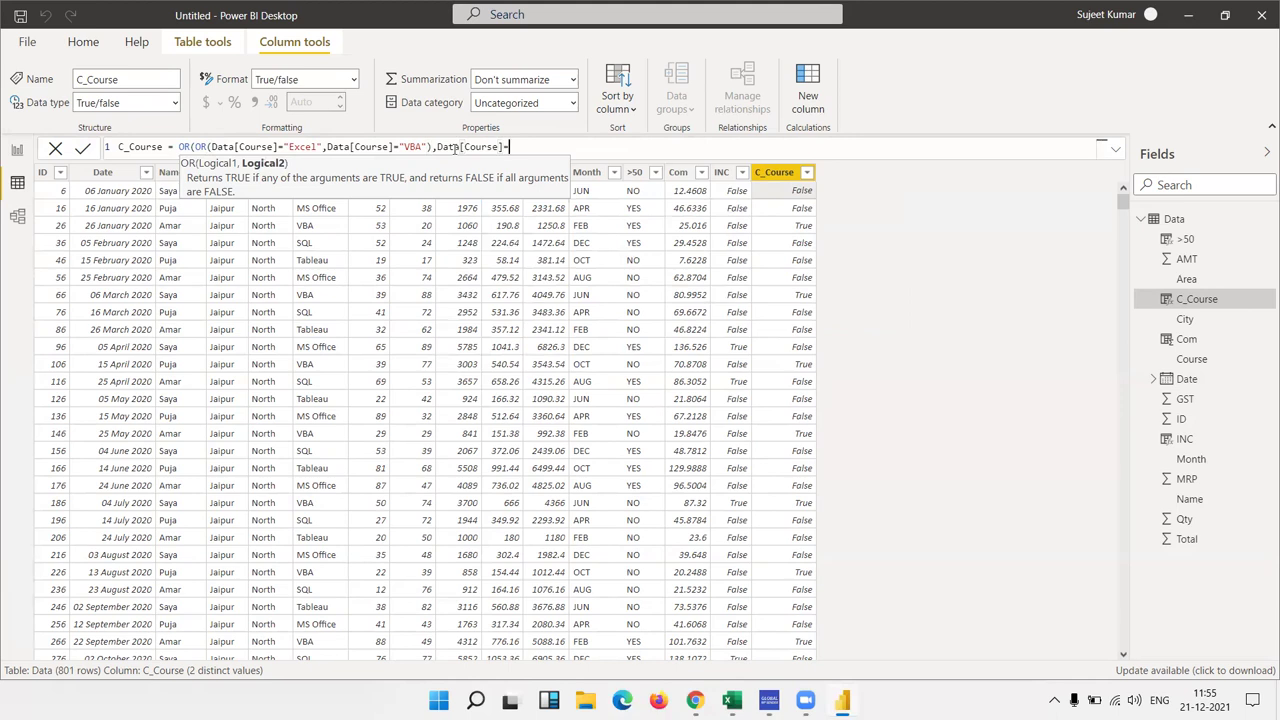
pyautogui.write('"VBA')
pyautogui.press('BackSpace')
pyautogui.press('BackSpace')
pyautogui.press('BackSpace')
pyautogui.write('SQ')
pyautogui.write('")')
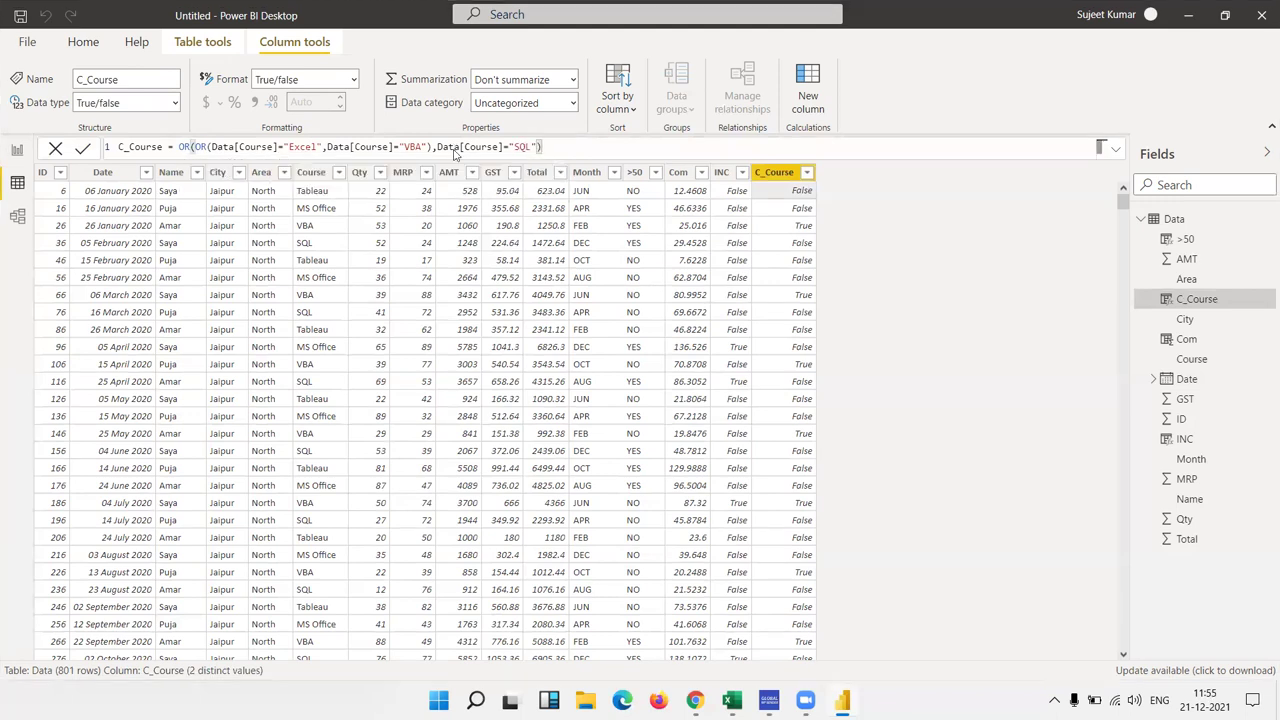
pyautogui.press('Return')
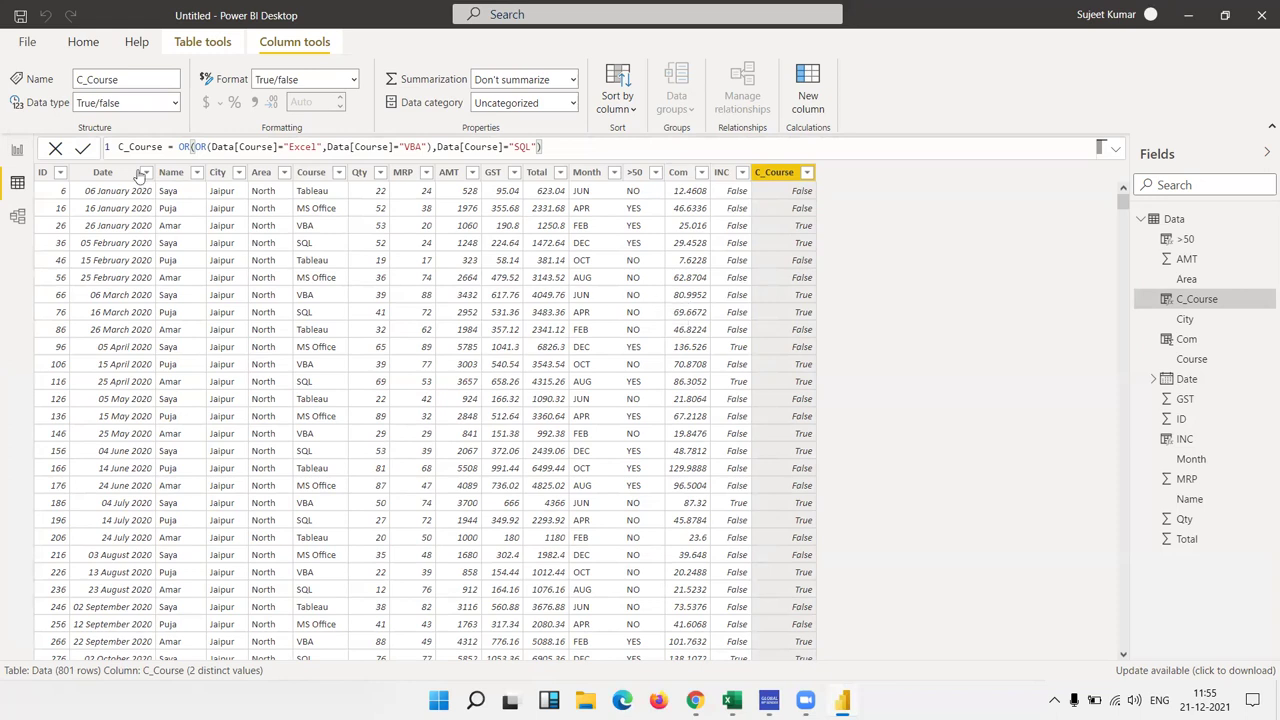
# Wrap the C_Course OR test in IF(...,"MIS","Other") and commit the formula.
pyautogui.click(181, 147)
pyautogui.write('IF(')
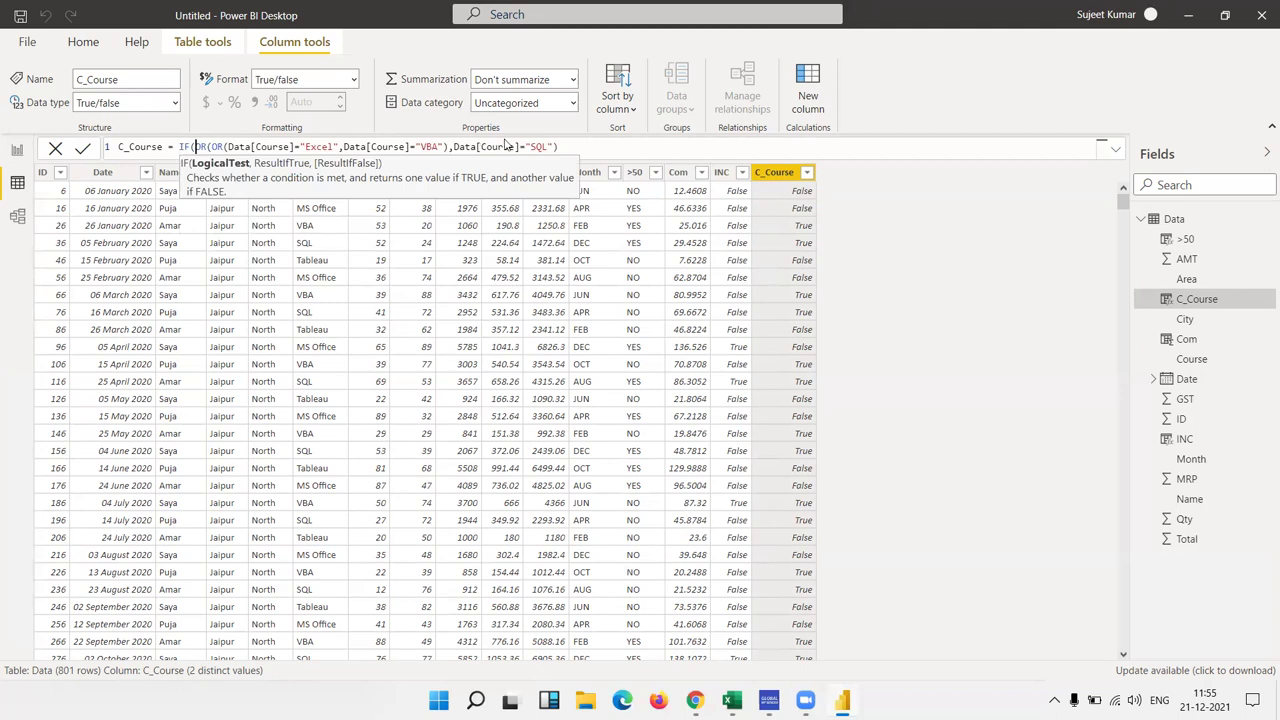
pyautogui.click(597, 150)
pyautogui.write(',"MIS')
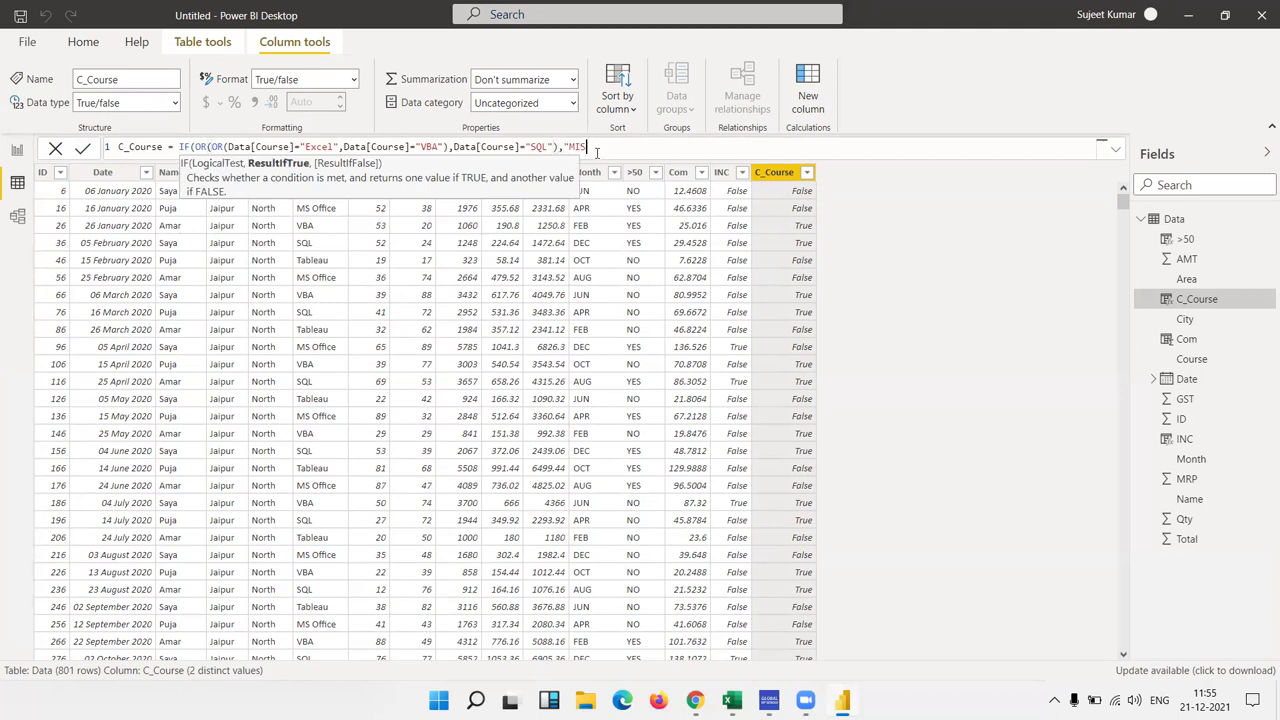
pyautogui.write('",')
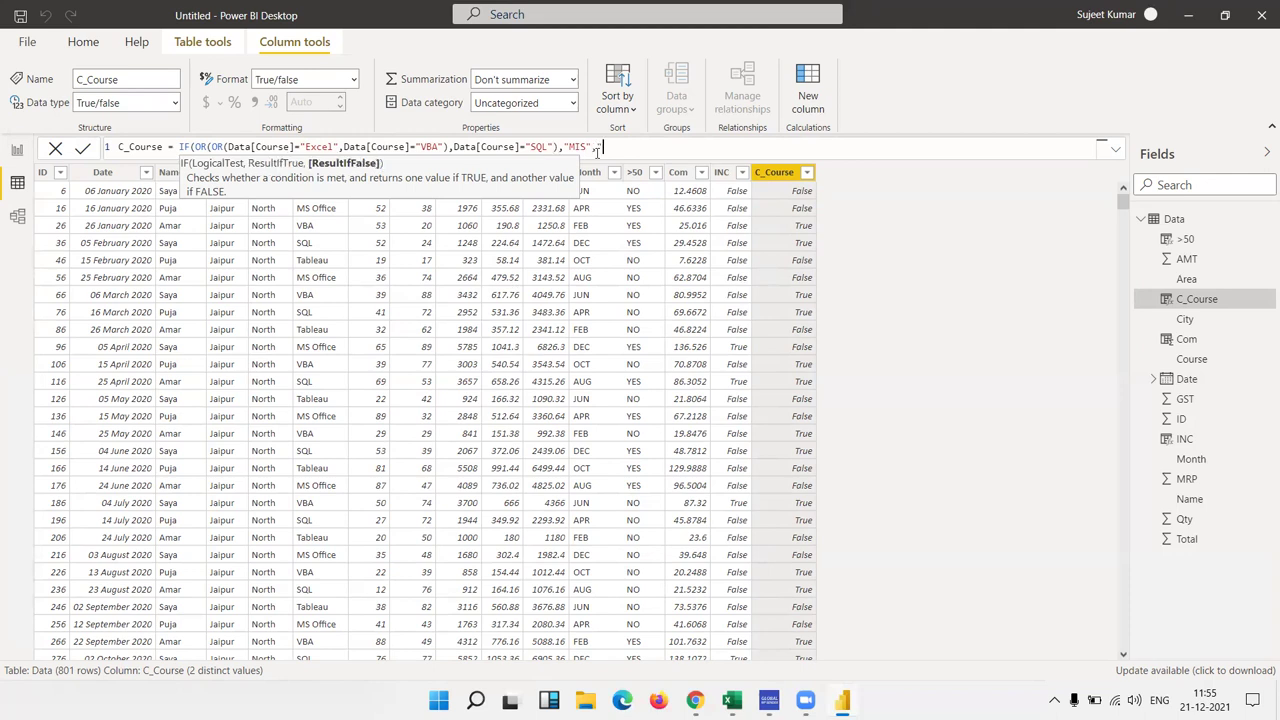
pyautogui.write('"')
pyautogui.write('Other")')
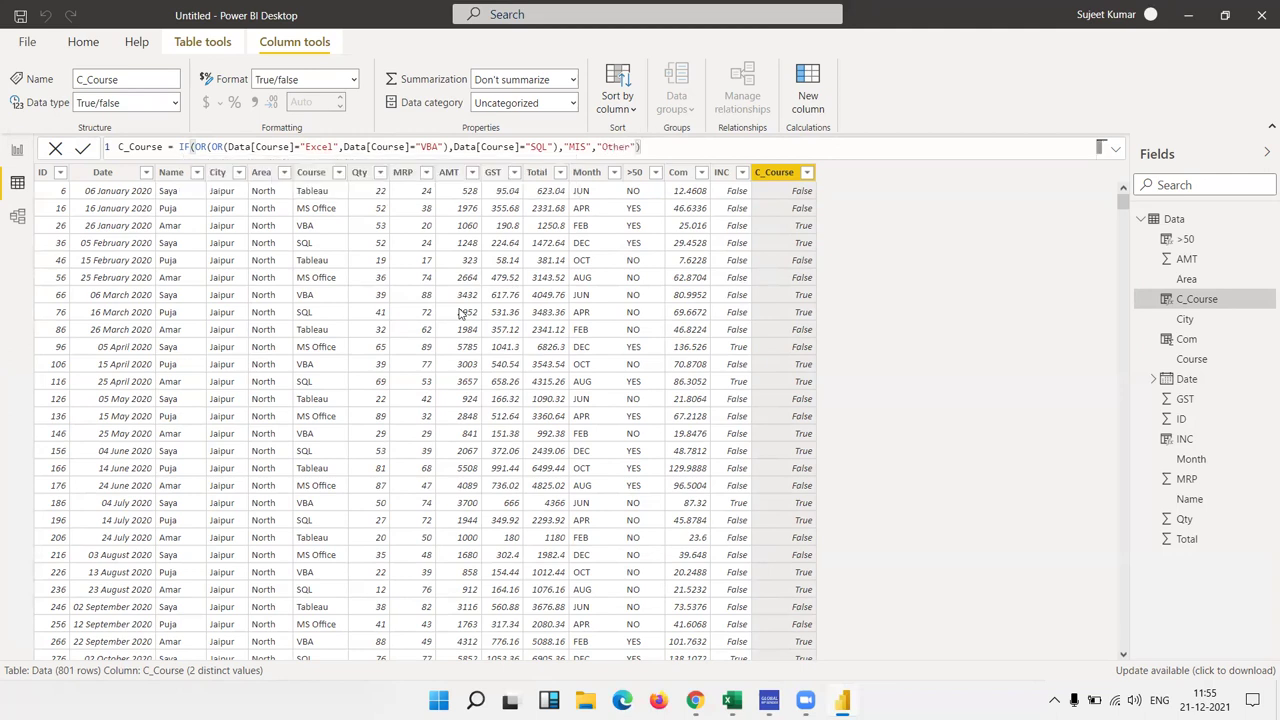
pyautogui.press('Return')
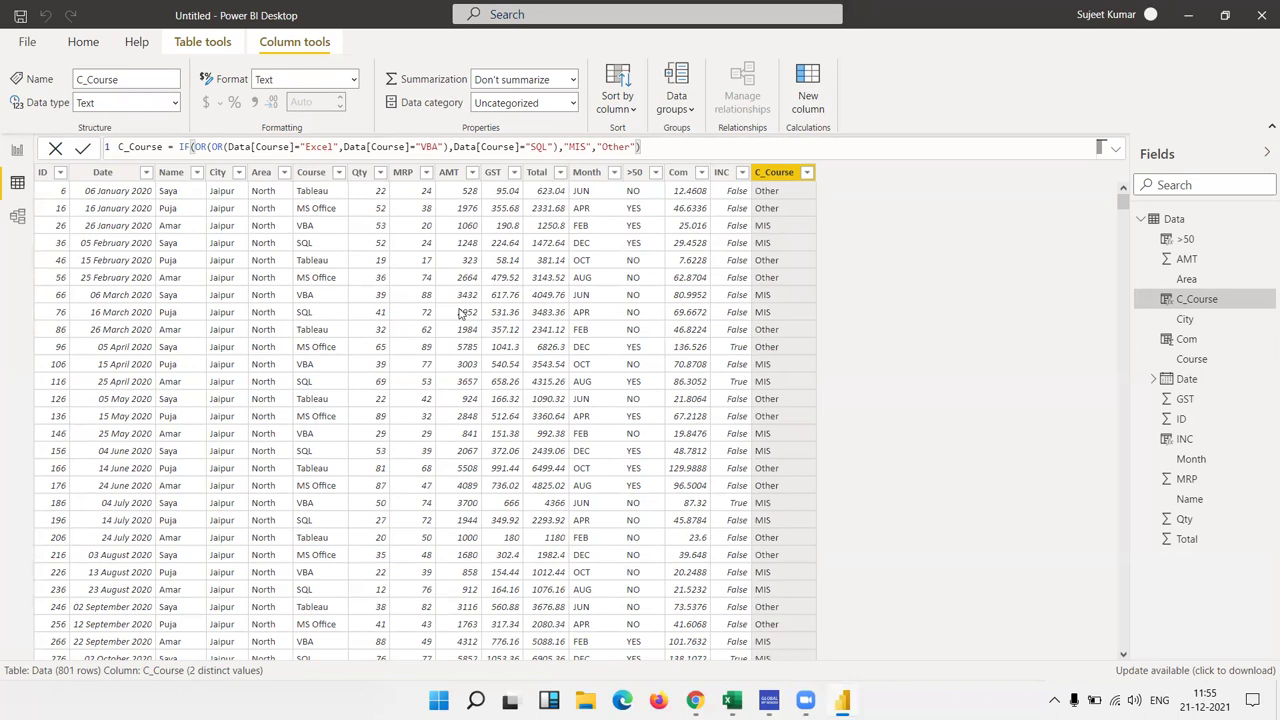